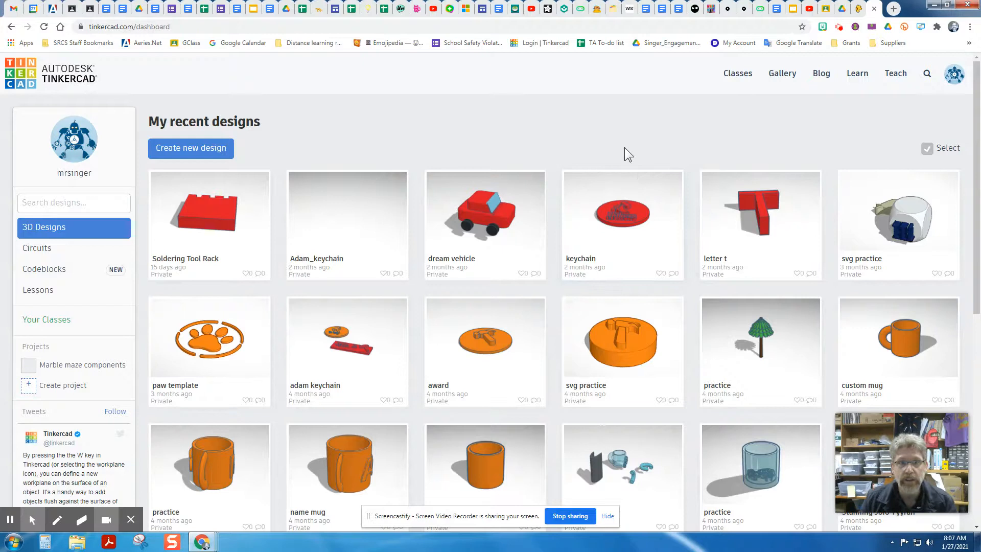
Create a new 3D design and rename it "Feelings die"
left_click(192, 147)
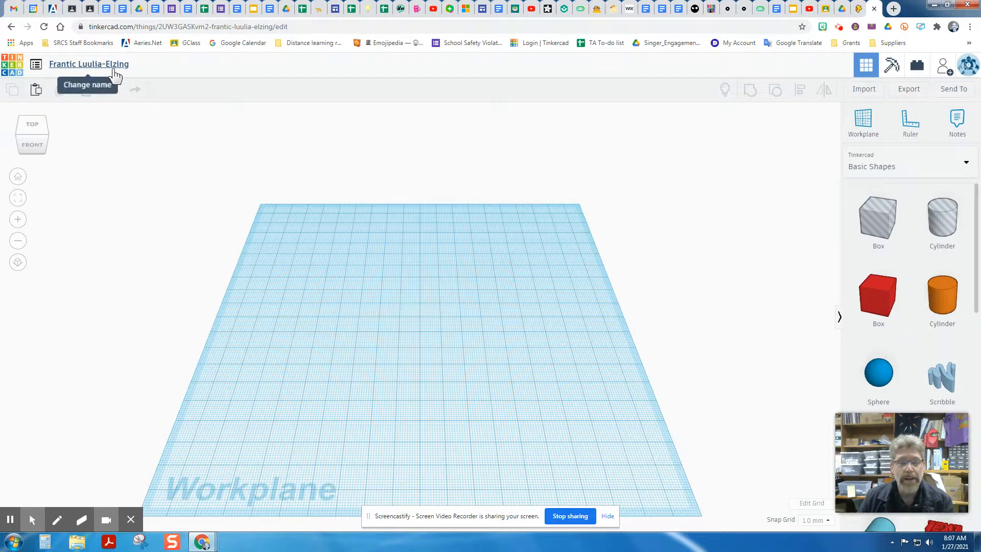
left_click(113, 66)
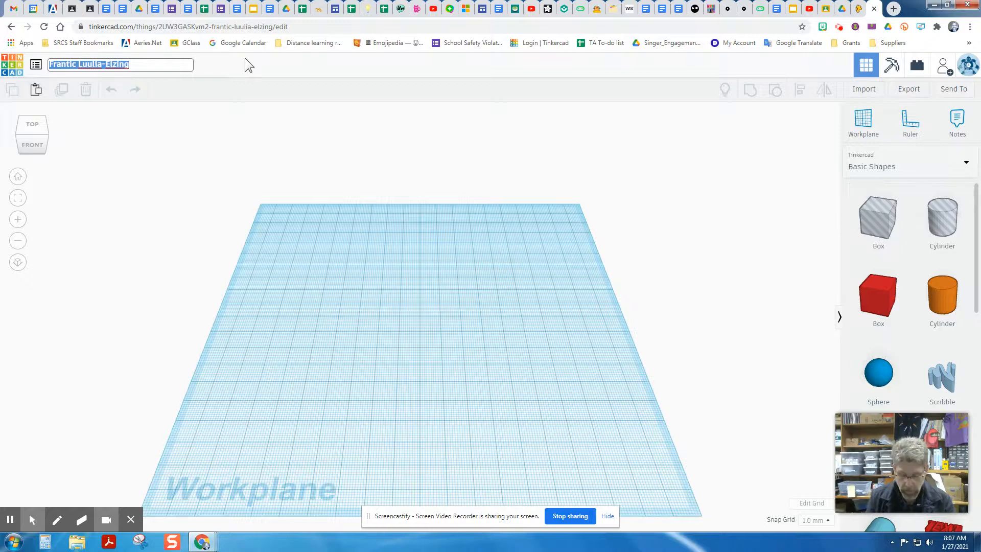
type("Feelings die")
left_click(238, 103)
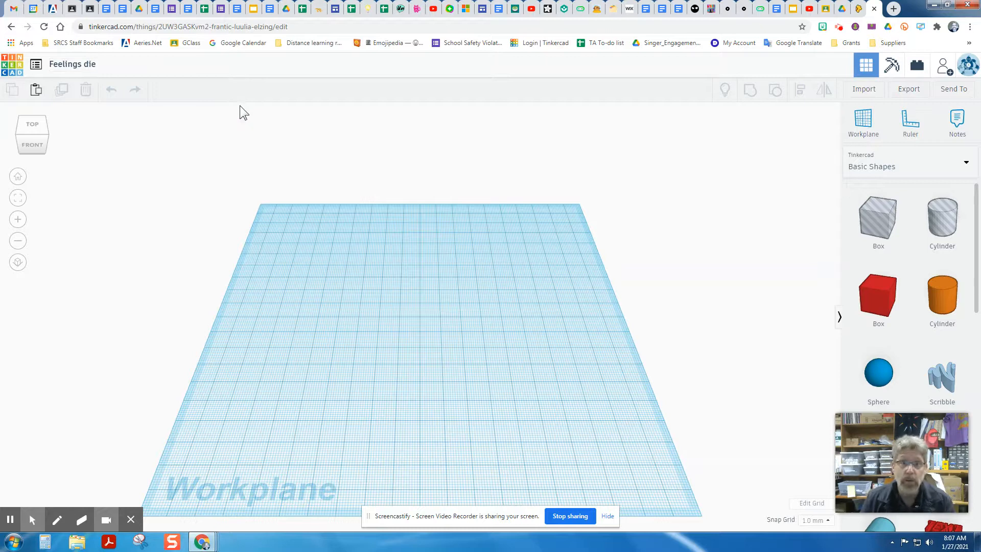
Place a Dice shape from the Basic Shapes library near the middle of the workplane
scroll(263, 106, "up", 1)
scroll(263, 106, "up", 2)
left_click_drag(851, 428, 5, 404)
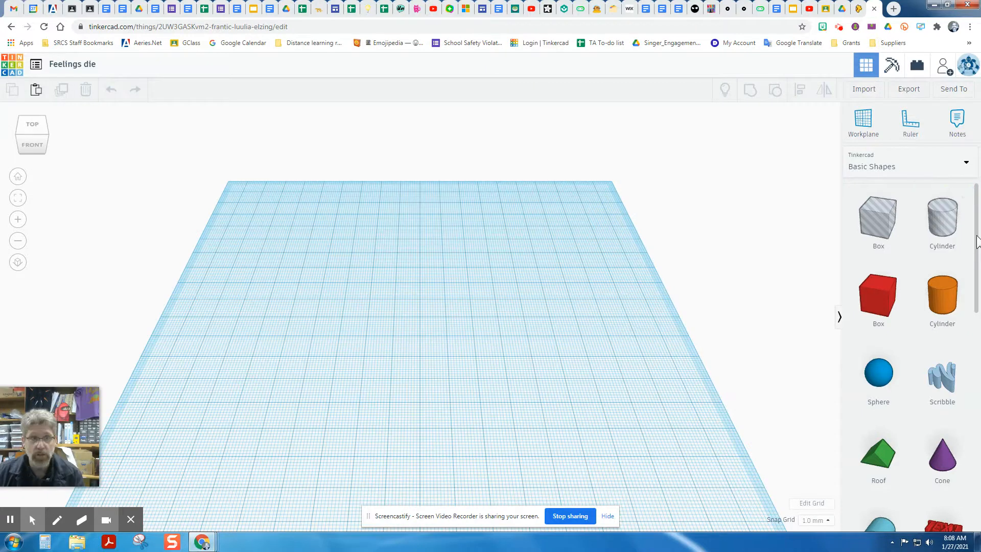
left_click_drag(978, 240, 977, 519)
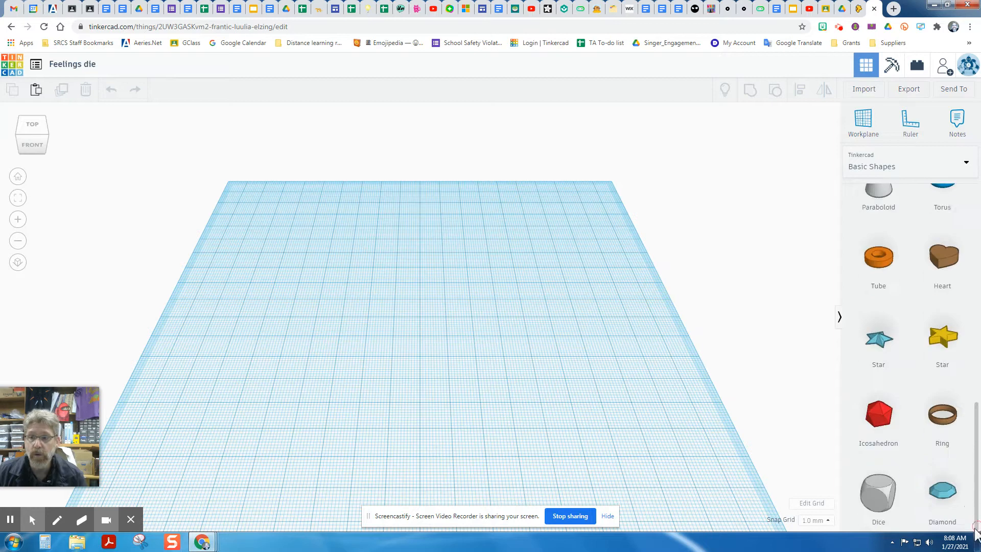
left_click_drag(876, 498, 407, 332)
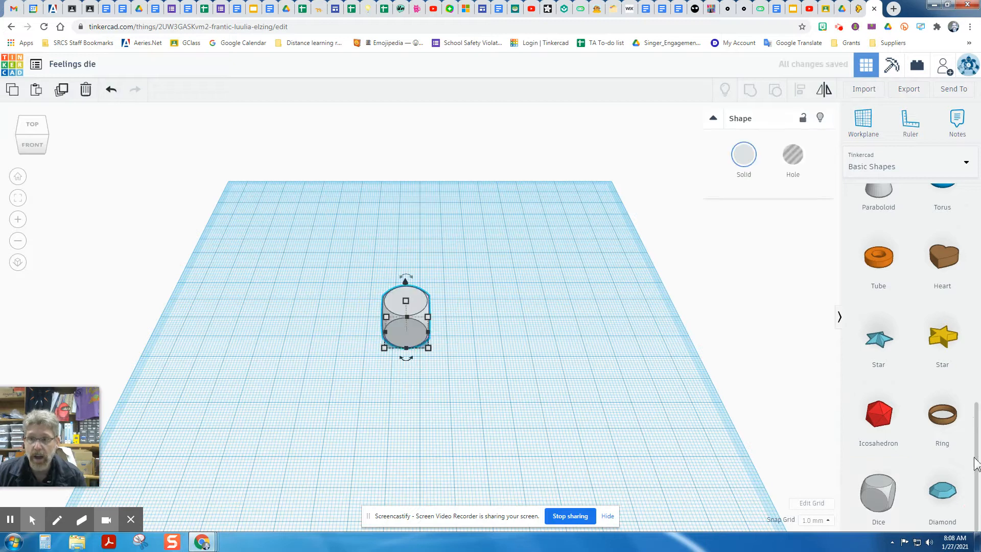
left_click(978, 254)
left_click_drag(978, 427, 973, 522)
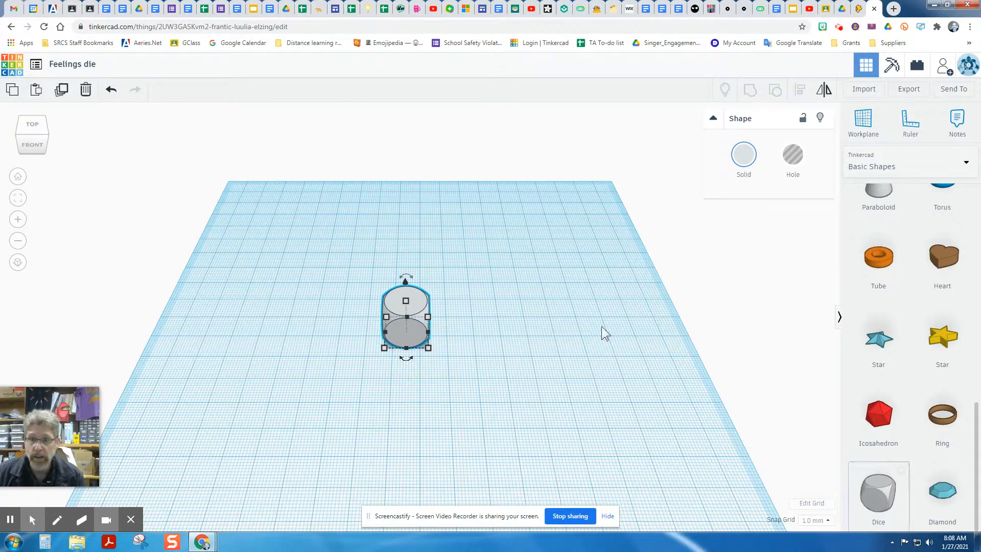
Try stretching only the die's width to about 57 mm, and undo that change
mouse_move(428, 317)
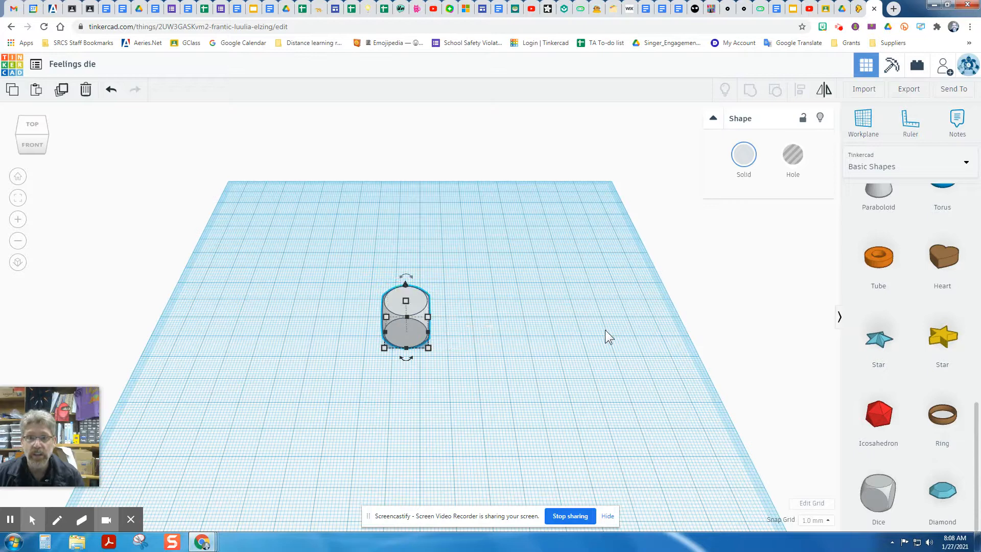
left_click_drag(431, 333, 542, 343)
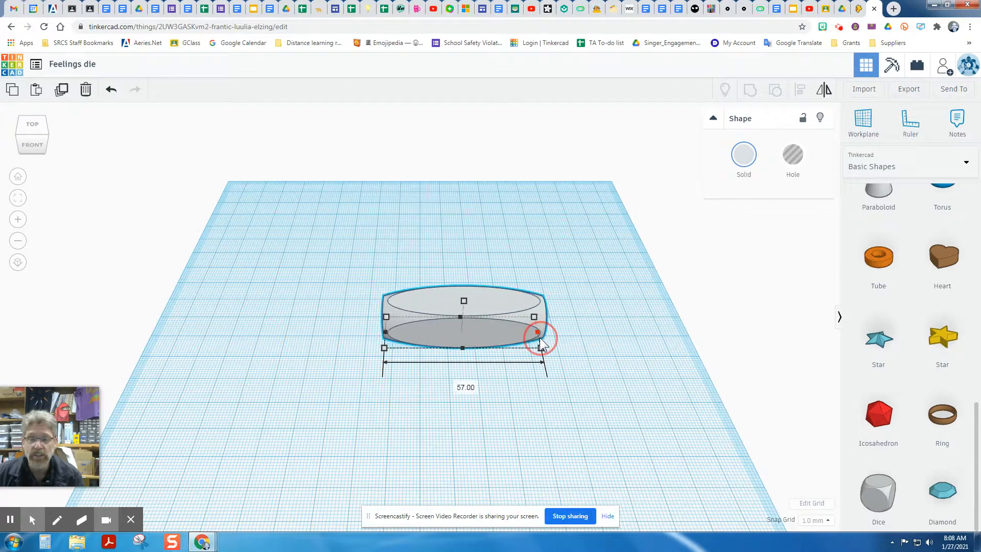
left_click(112, 91)
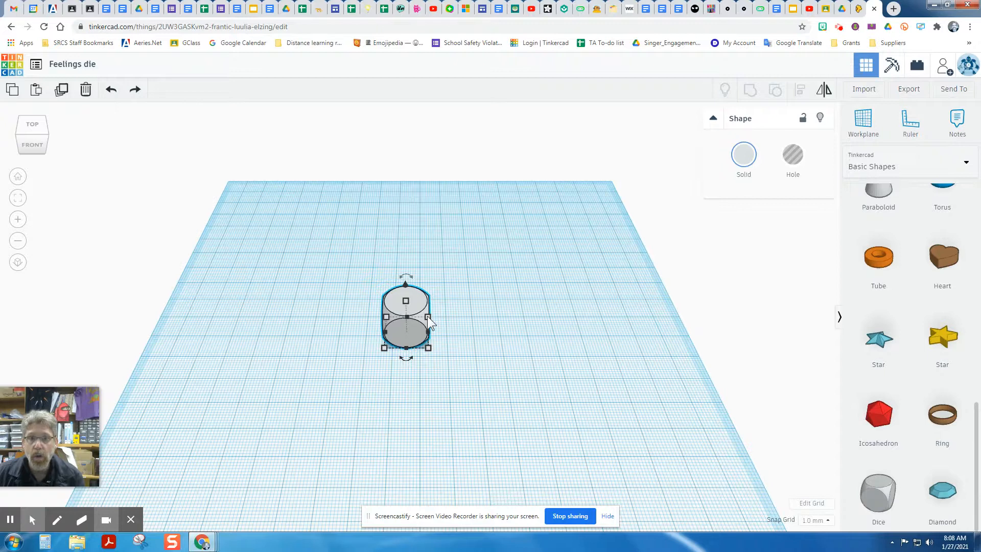
Enlarge the die proportionally, move it back to the middle of the workplane, and deselect it
left_click_drag(428, 316, 530, 271)
left_click_drag(490, 299, 430, 342)
right_click_drag(572, 420, 565, 461)
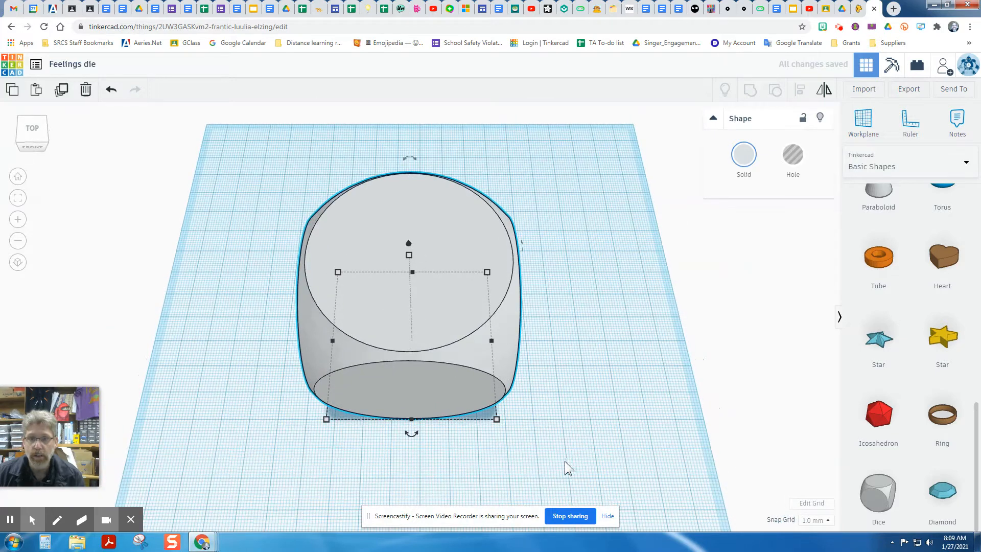
left_click_drag(977, 409, 971, 174)
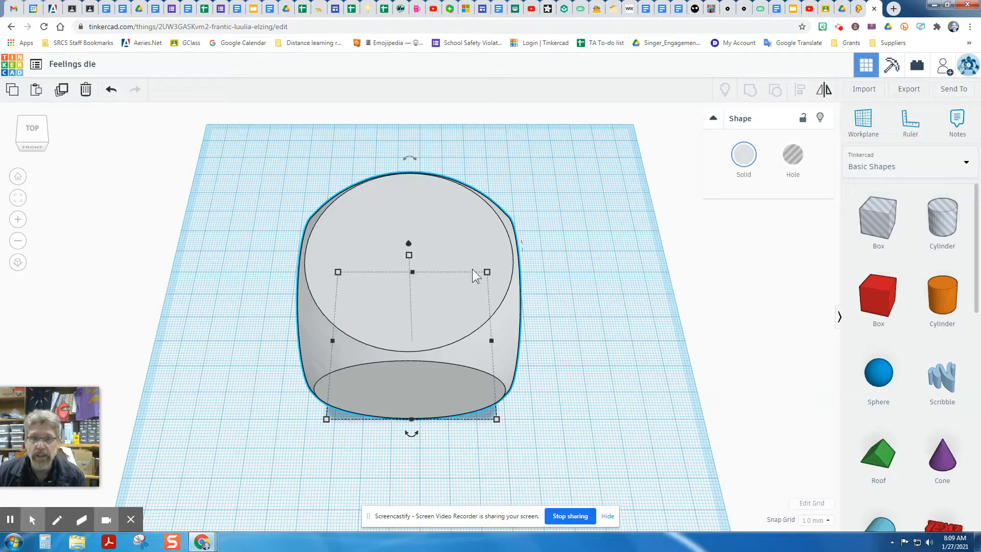
left_click(559, 241)
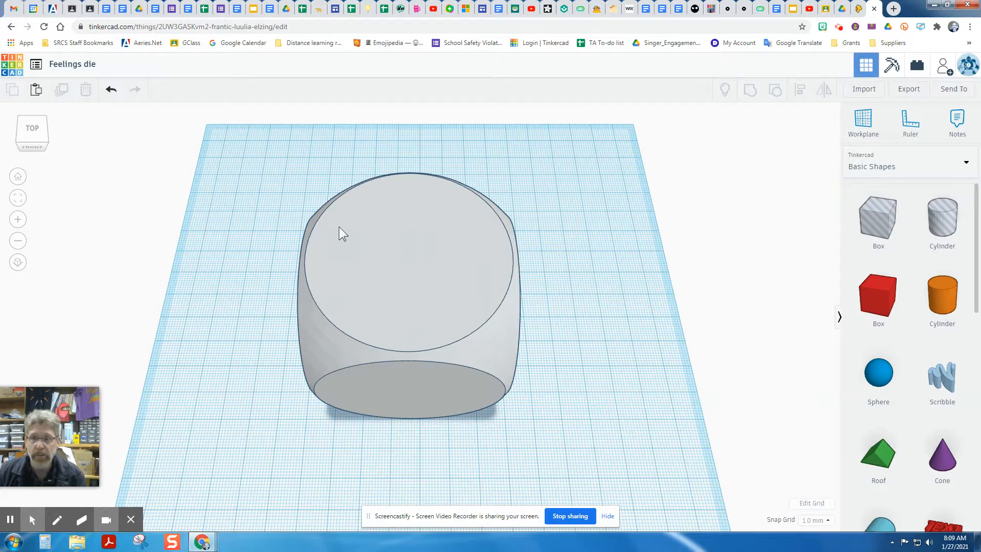
Set the workplane on the die's top face and place a Text shape on it
left_click(866, 125)
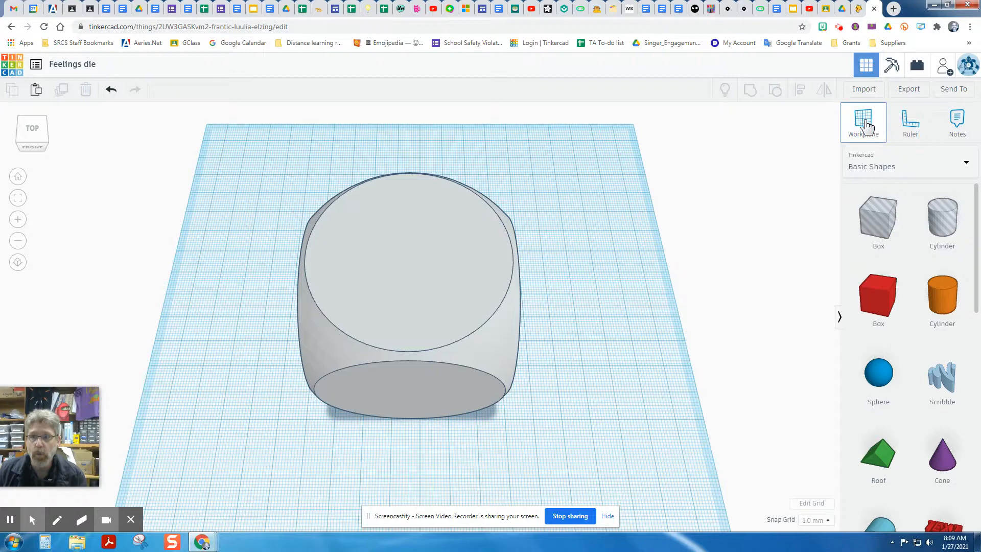
left_click(400, 261)
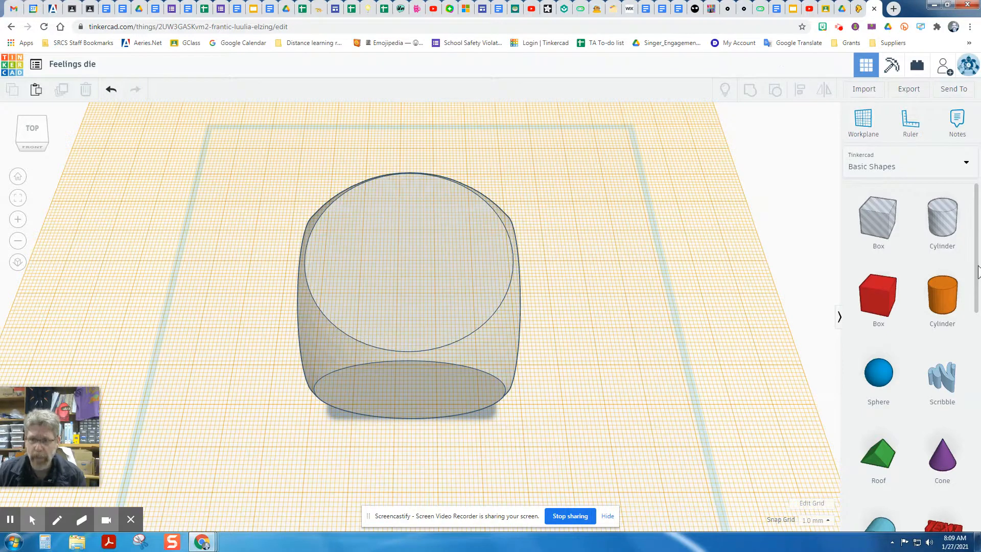
left_click_drag(977, 278, 971, 322)
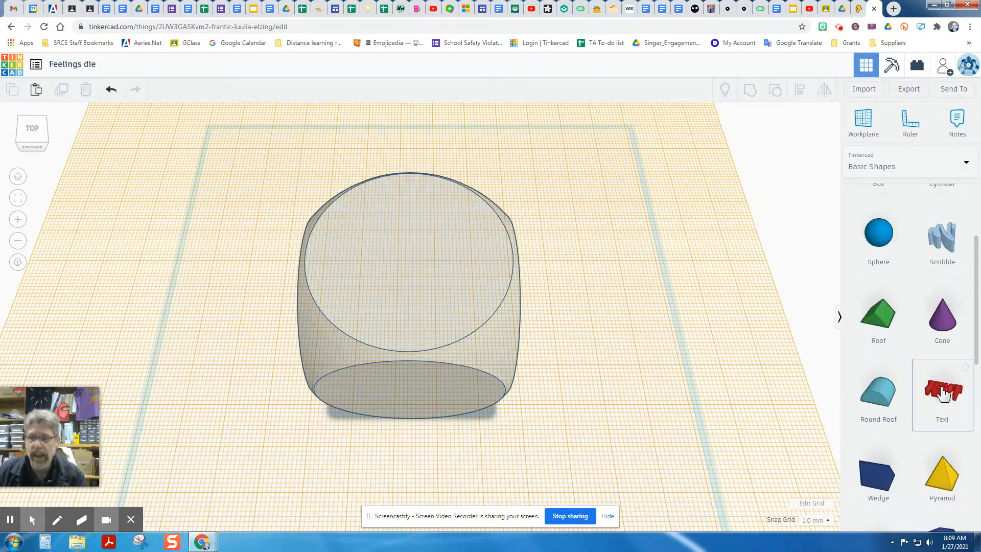
left_click_drag(942, 401, 409, 261)
scroll(584, 303, "up", 2)
scroll(600, 294, "down", 2)
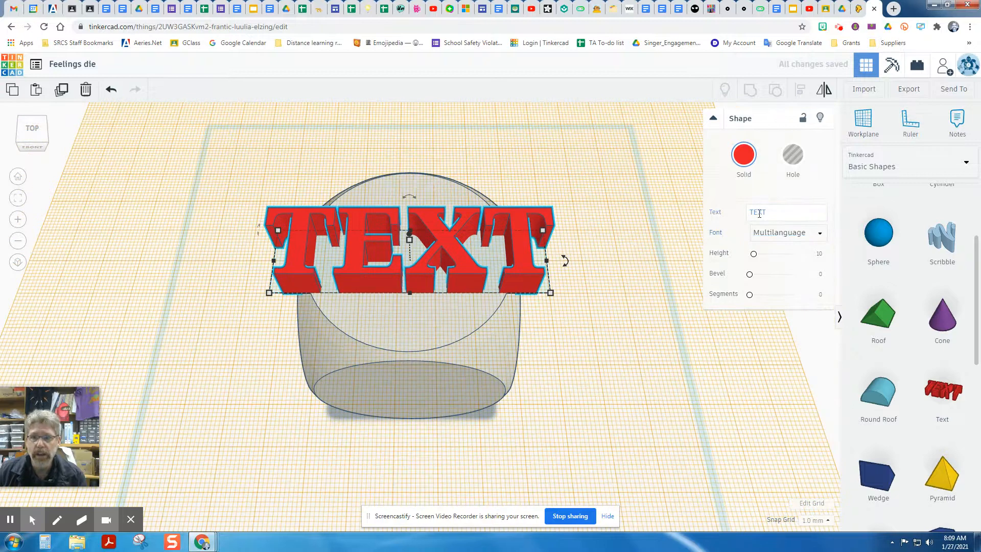
Change the wording of the text shape to "Happy"
left_click(705, 204)
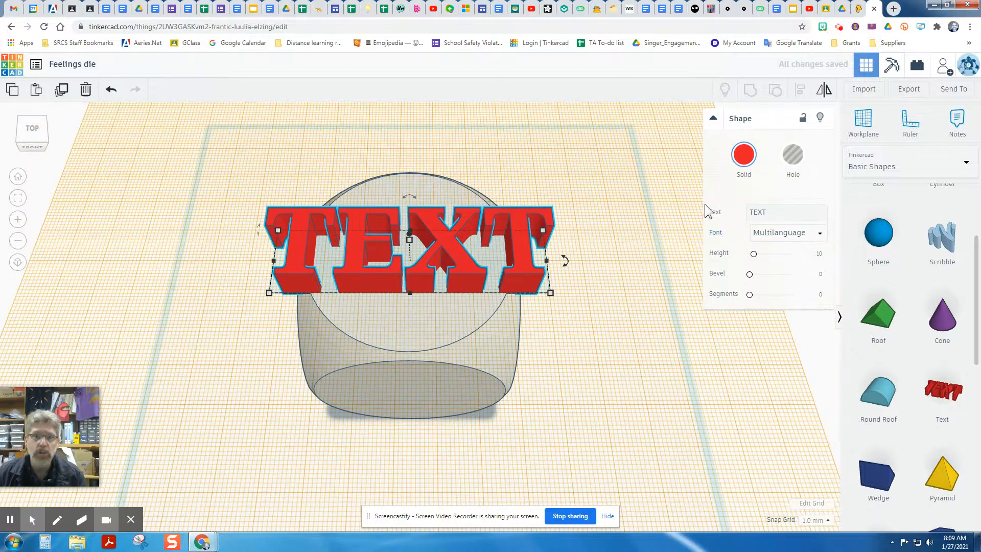
left_click(783, 213)
left_click(702, 205)
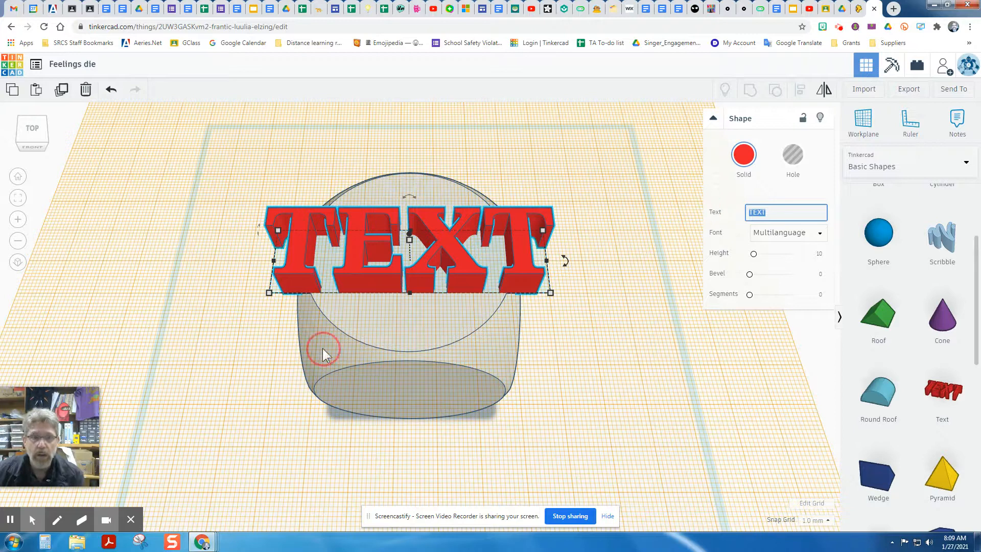
left_click_drag(30, 422, 71, 425)
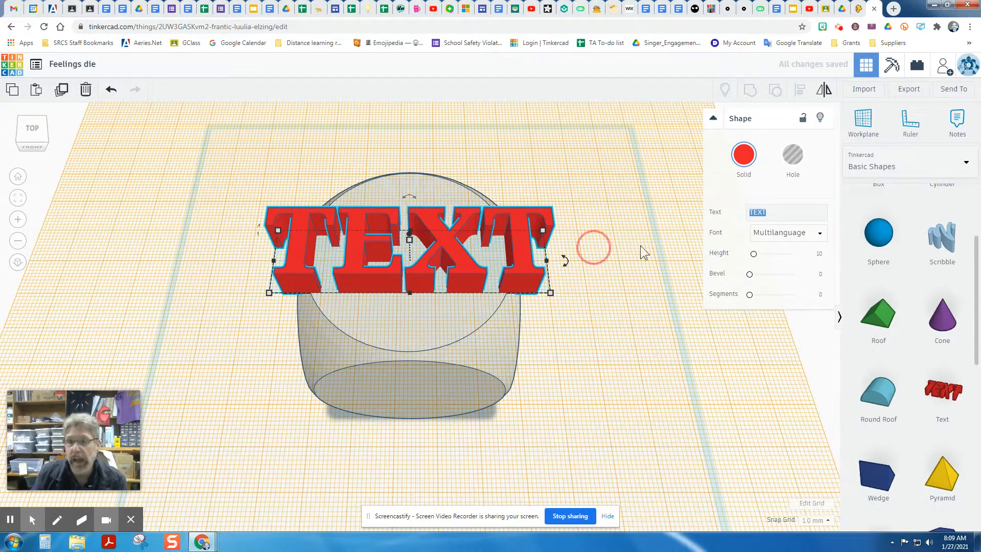
left_click(797, 213)
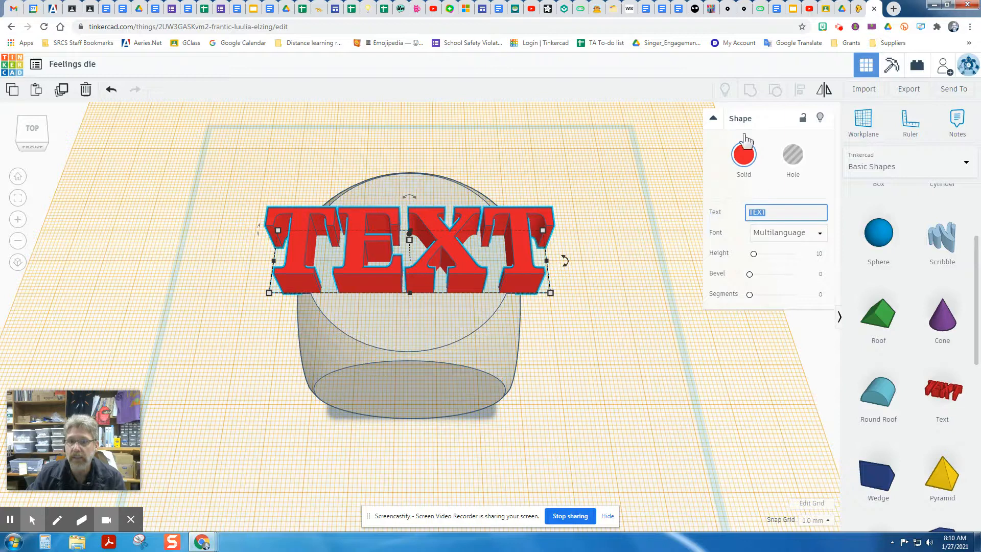
type("Happy")
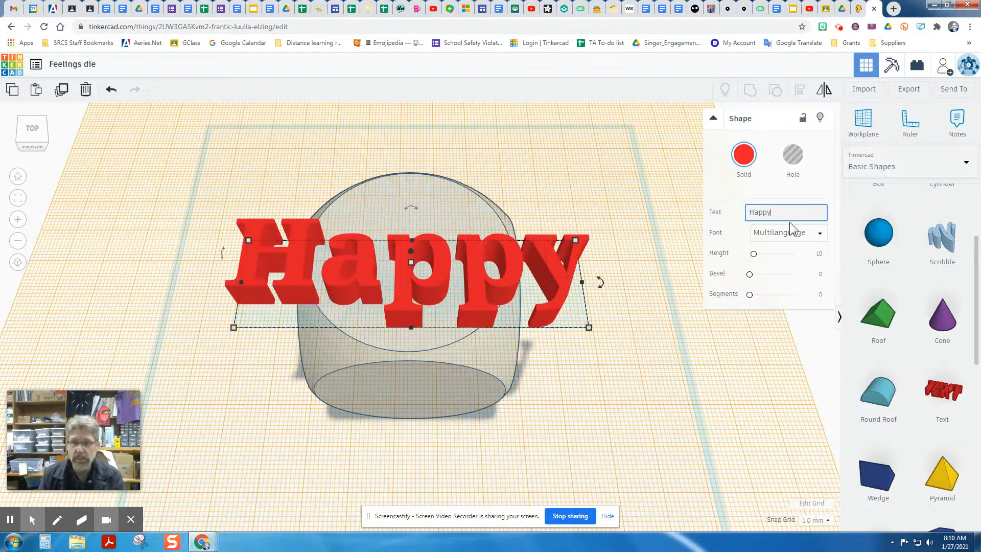
left_click(652, 192)
Shrink the Happy text to about 44 mm wide, reduce its depth, and move it roughly to the centre of the die's top face
left_click(437, 268)
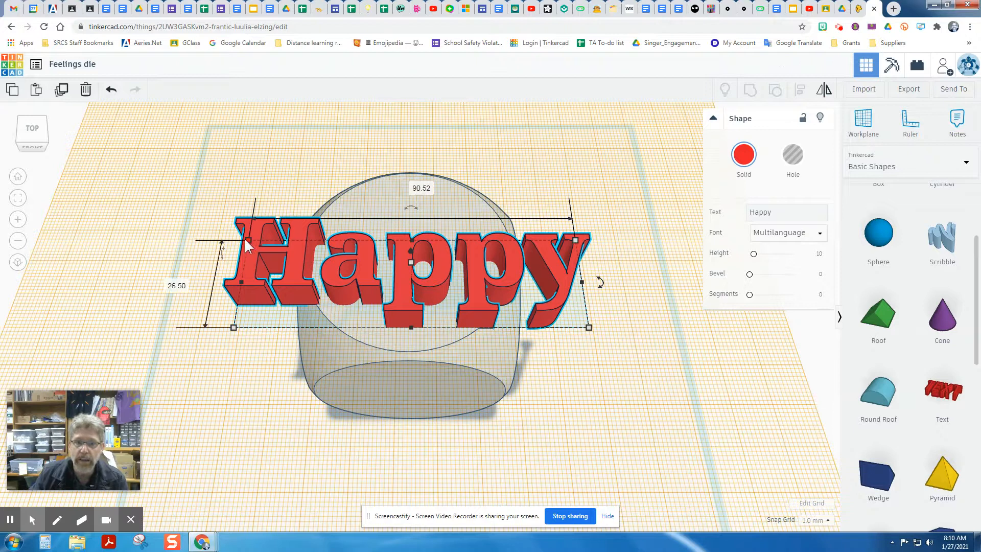
left_click_drag(248, 239, 326, 233)
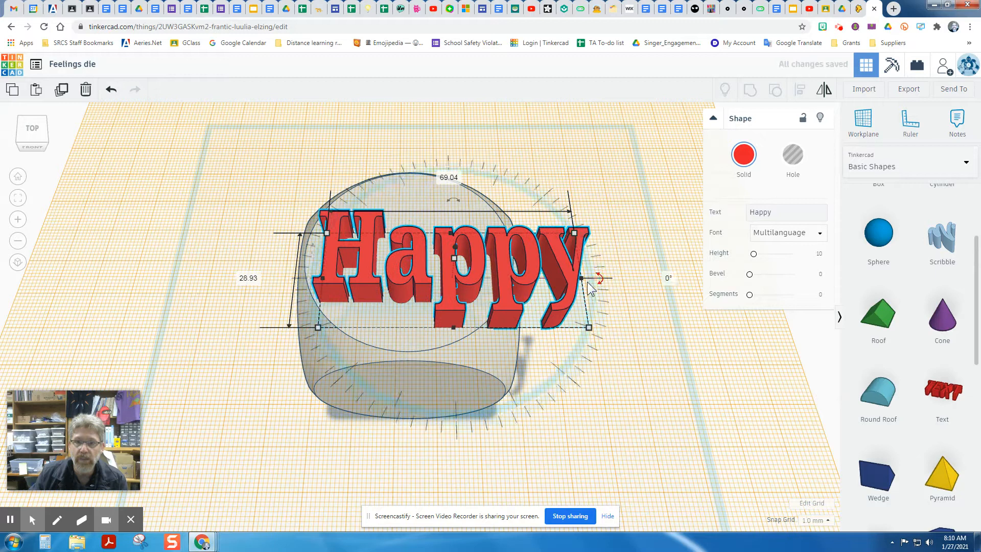
left_click_drag(582, 279, 489, 277)
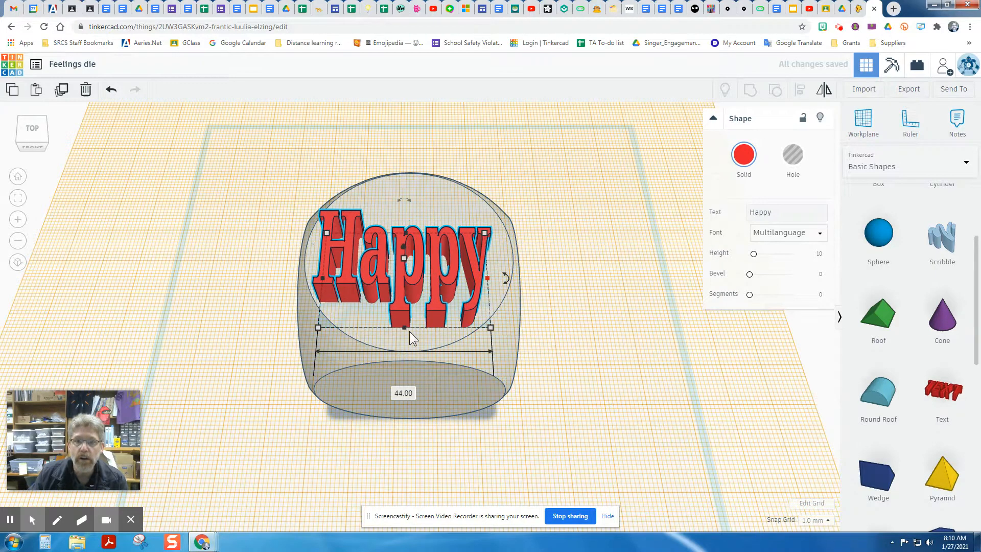
left_click_drag(404, 327, 406, 310)
right_click_drag(636, 263, 532, 369)
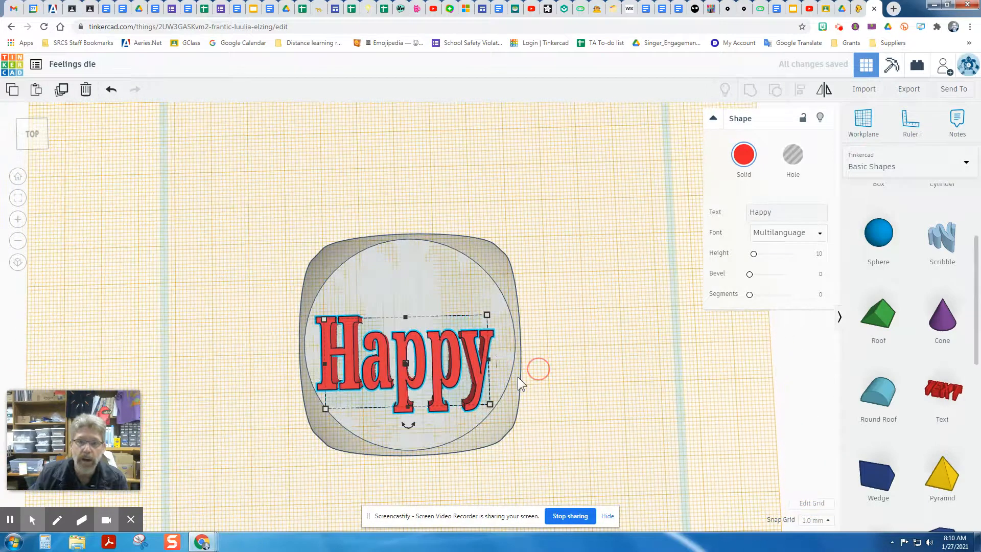
left_click_drag(426, 363, 429, 349)
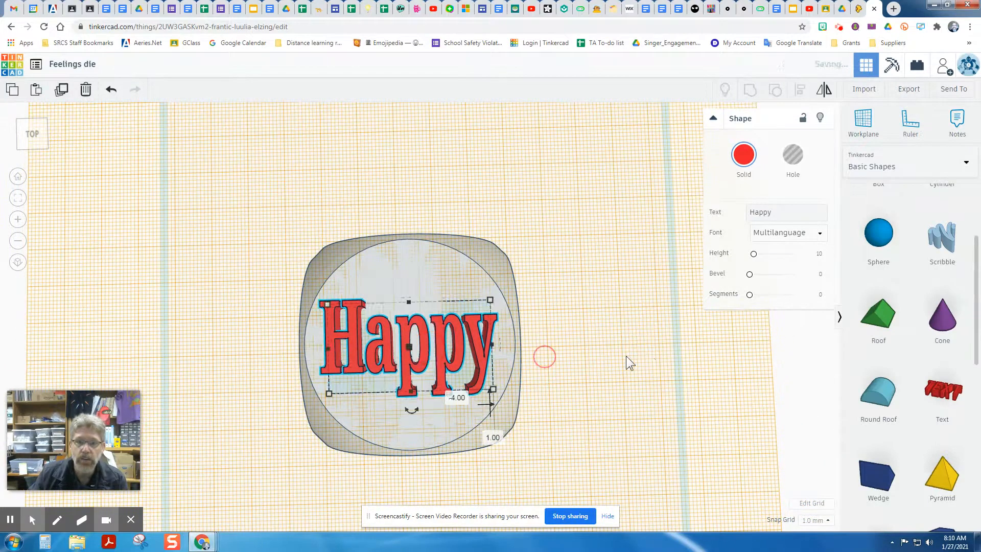
left_click(649, 355)
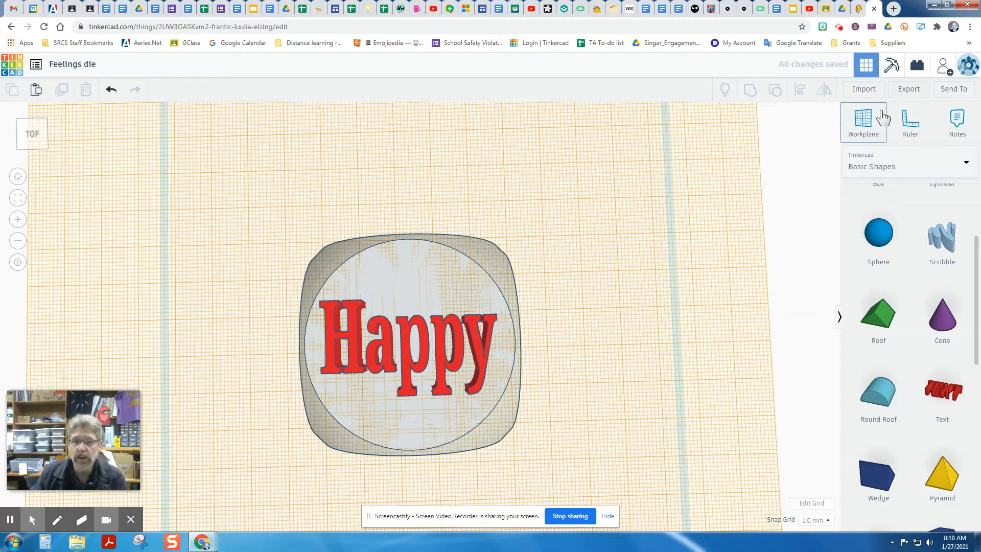
Return the workplane to the original base grid
right_click_drag(643, 351, 637, 324)
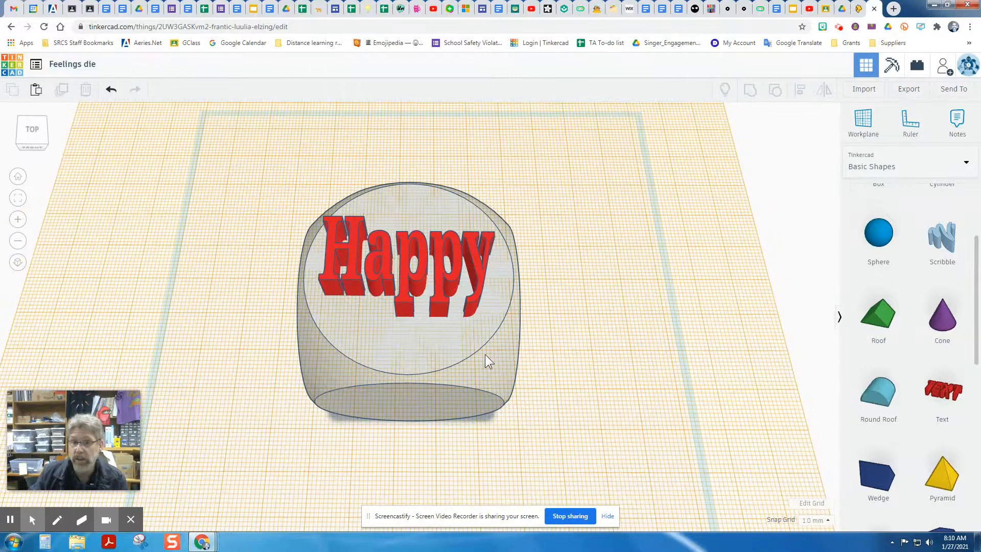
left_click(863, 118)
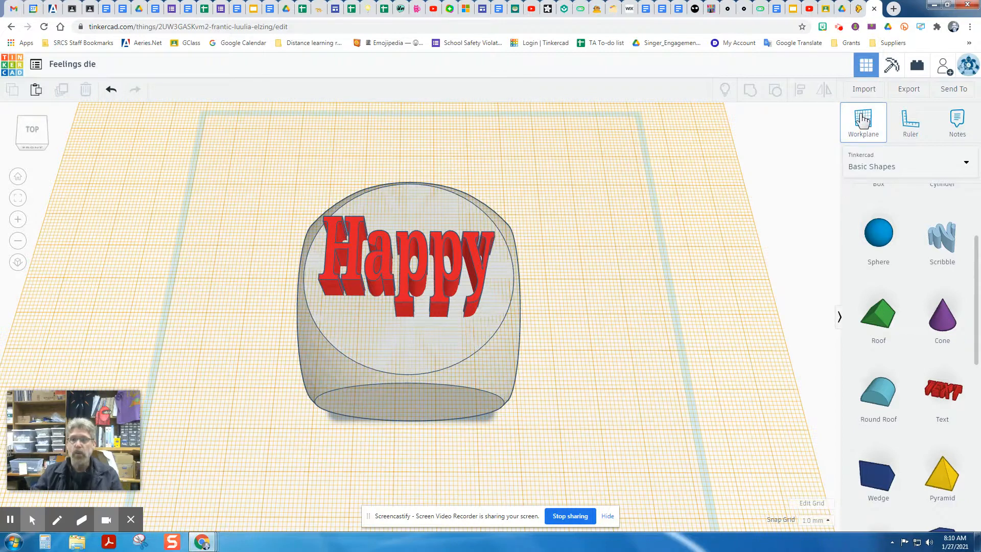
left_click(635, 190)
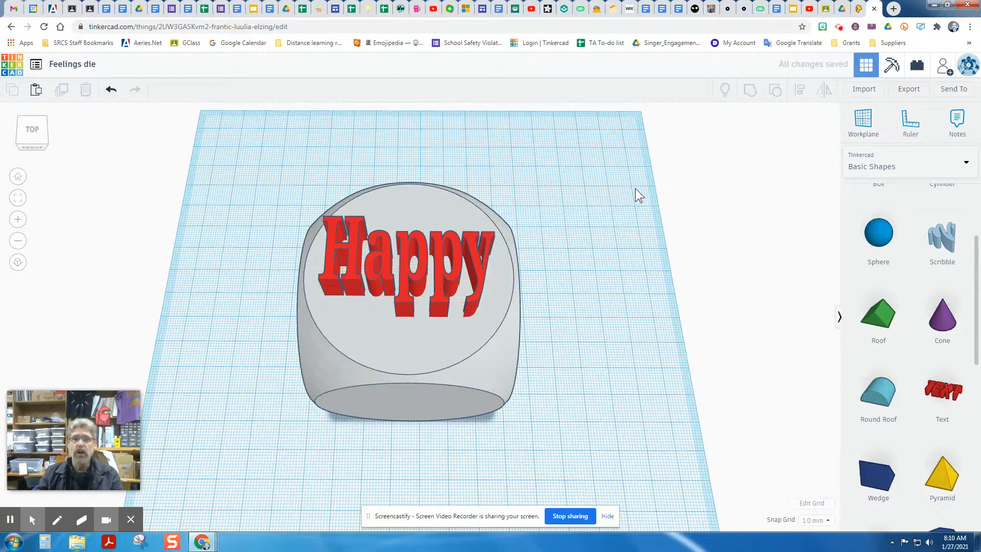
Select the die together with the Happy text and align them by their centres
right_click_drag(605, 225, 606, 251)
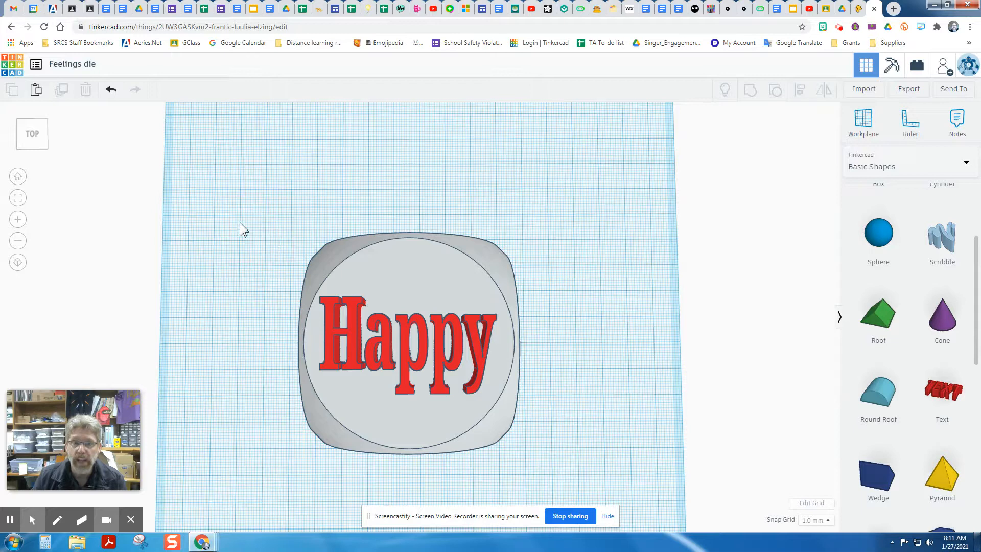
left_click_drag(256, 206, 598, 486)
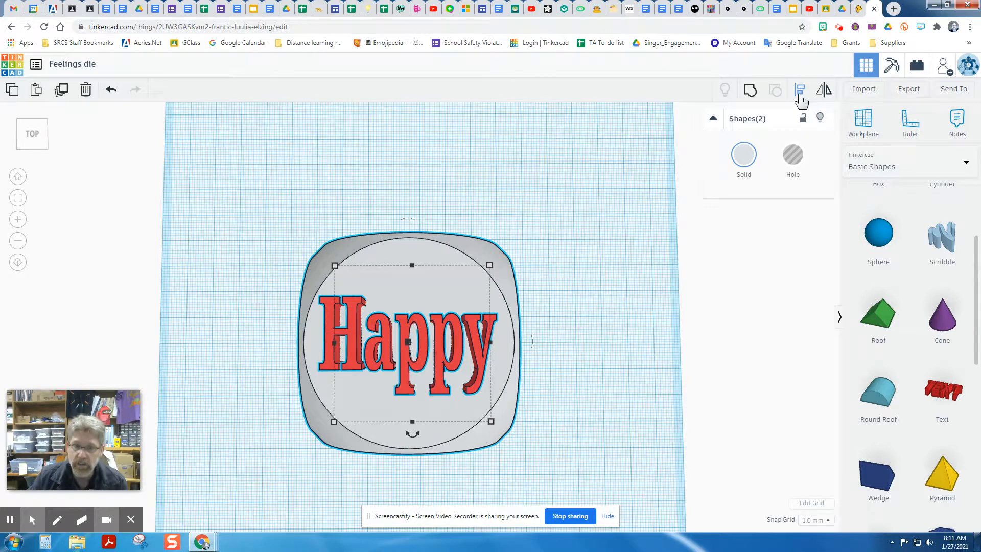
left_click(526, 169)
left_click_drag(220, 173, 559, 477)
left_click(801, 90)
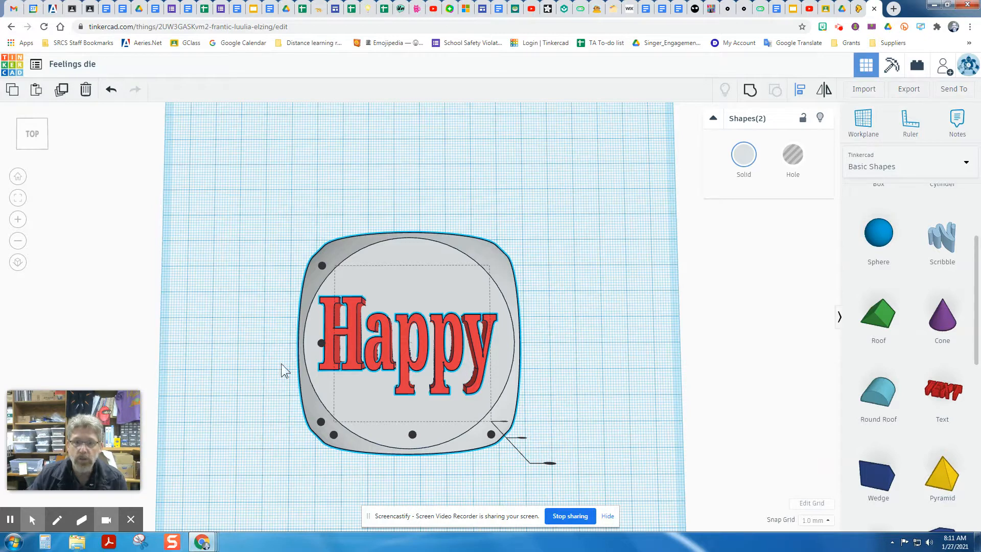
left_click(321, 341)
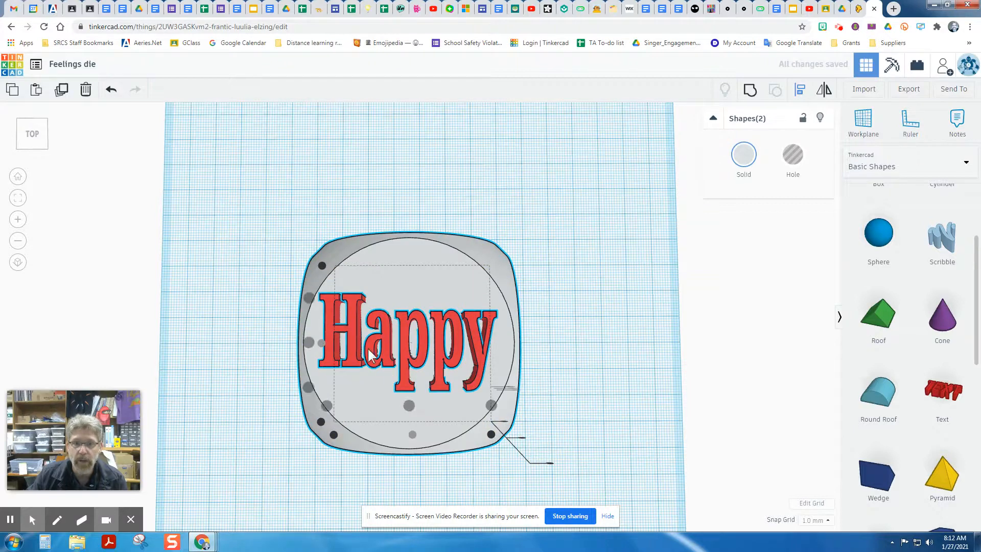
Finish centring the Happy text on the die and group the two shapes together
left_click(412, 434)
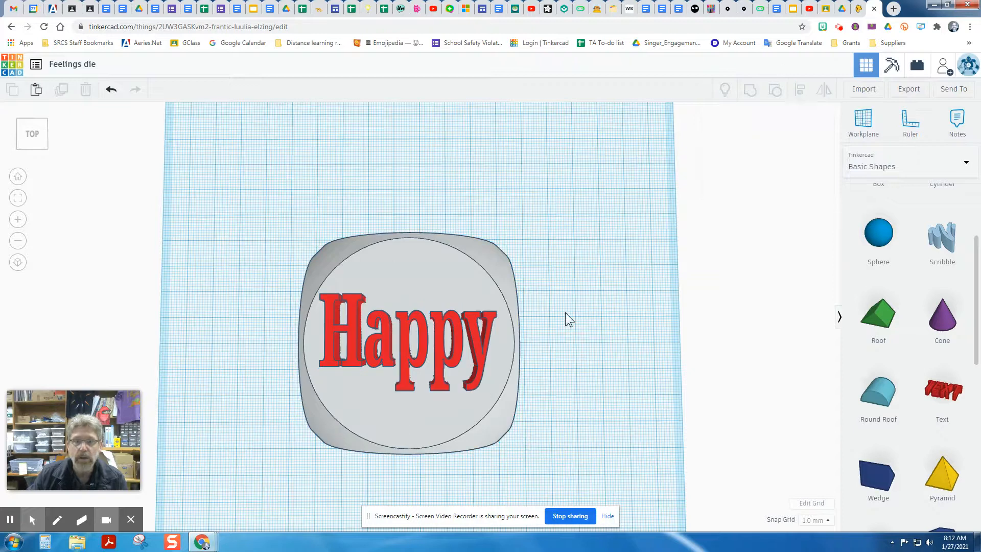
left_click_drag(302, 207, 558, 476)
left_click(801, 90)
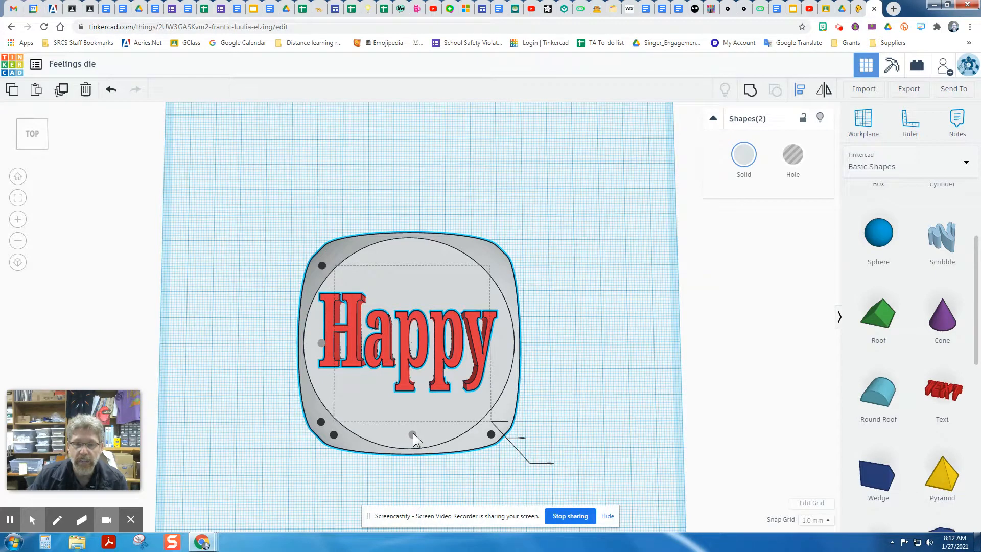
left_click(599, 355)
left_click(213, 162)
left_click_drag(213, 162, 613, 462)
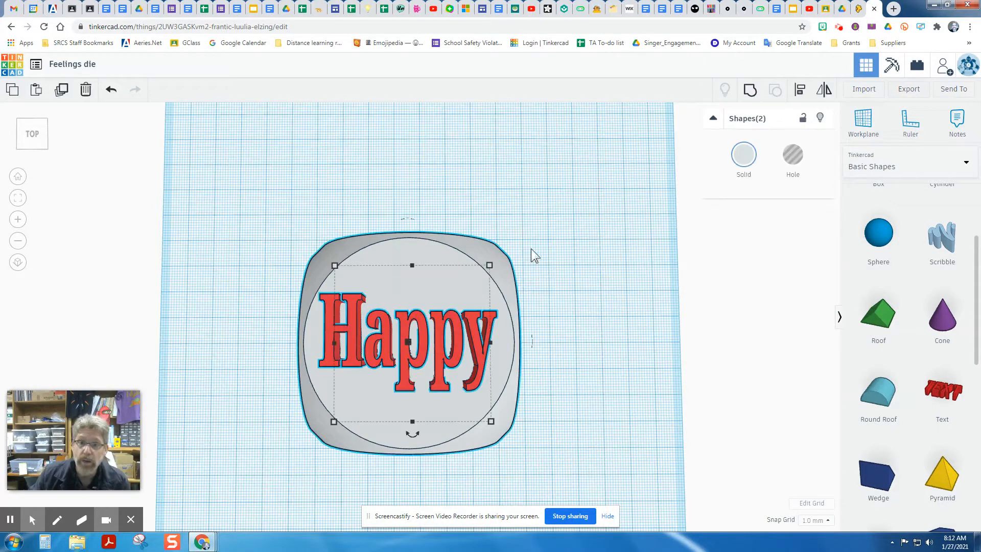
left_click(748, 93)
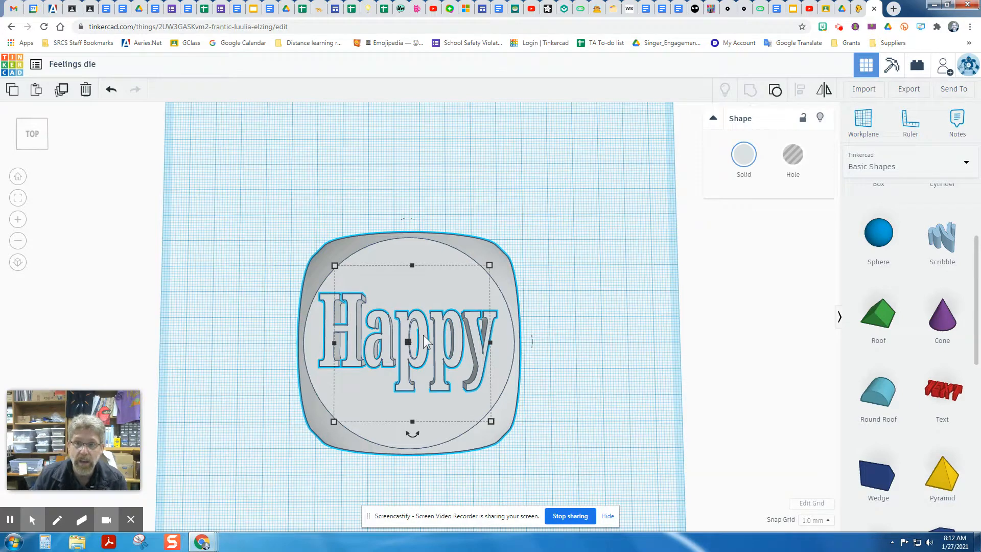
Turn on multicolor for the grouped die and shift it by about 2 mm and 8 mm on the workplane
left_click(749, 158)
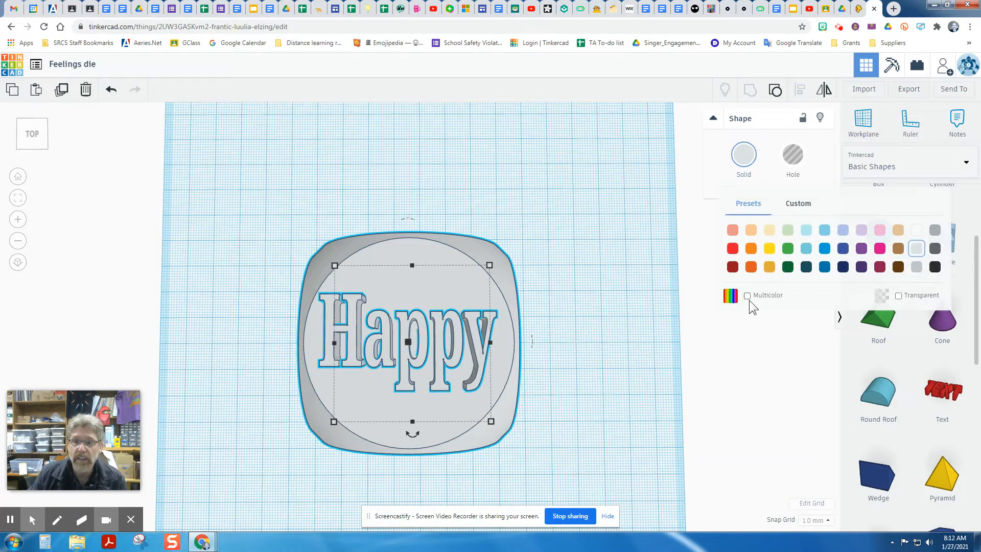
left_click(748, 296)
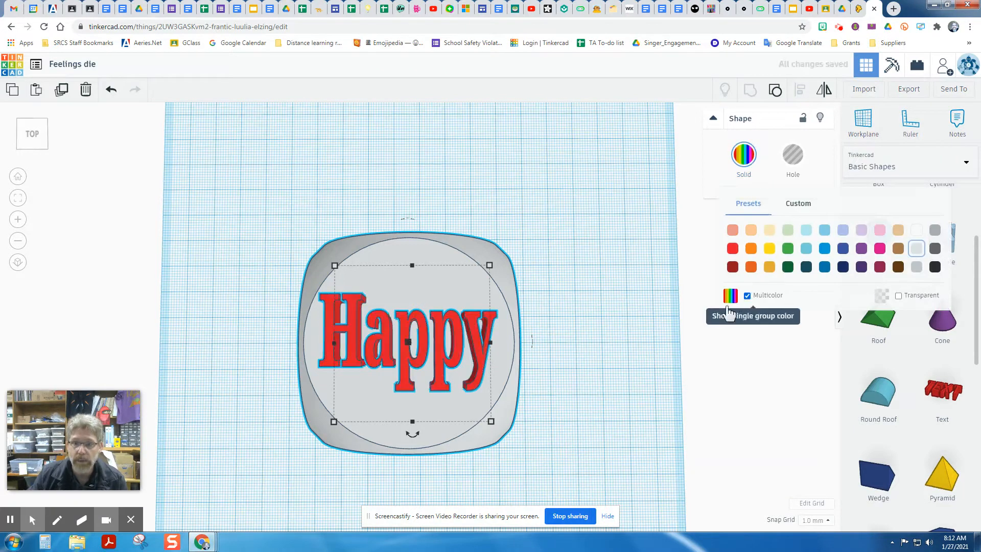
left_click(607, 345)
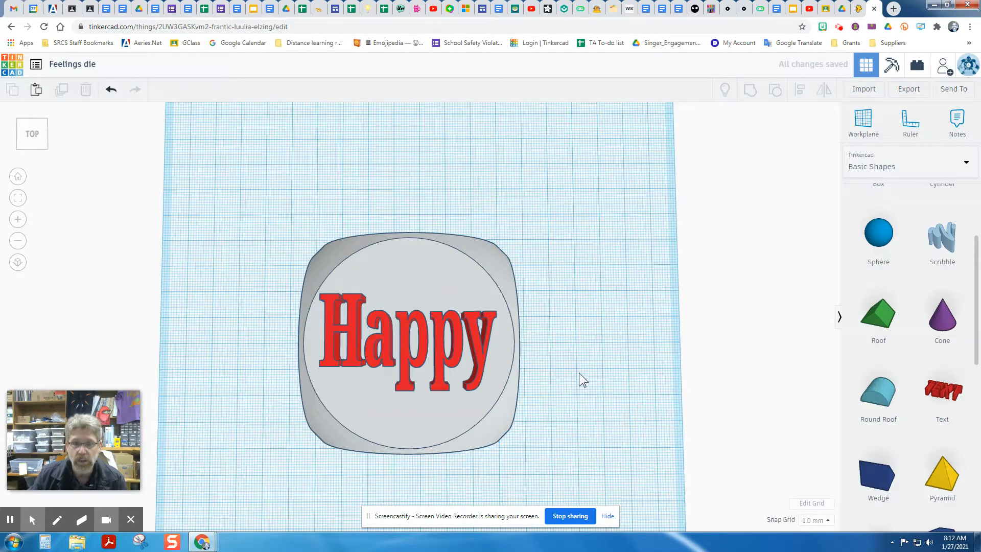
left_click_drag(445, 286, 435, 263)
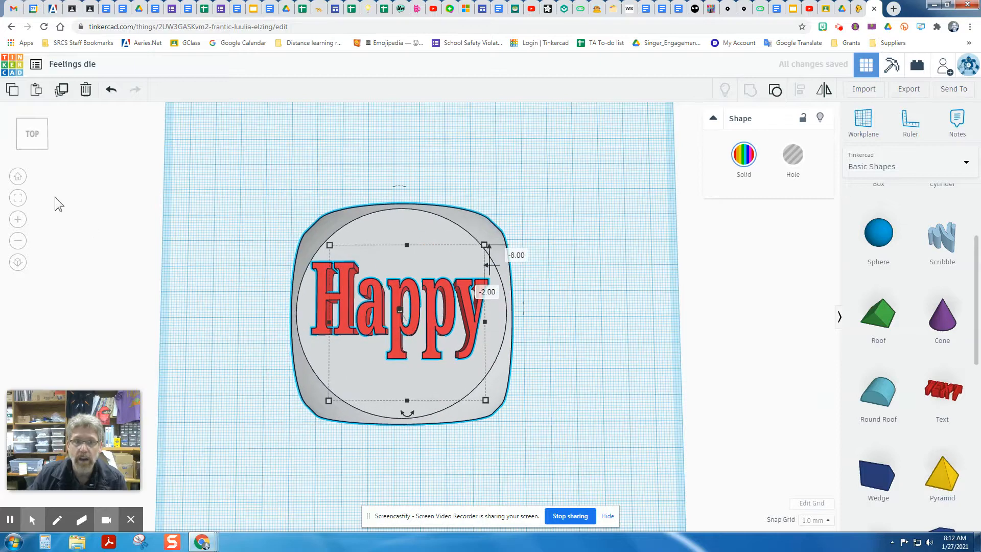
Set a workplane on the die's bottom face and place a text shape at its middle
left_click(16, 178)
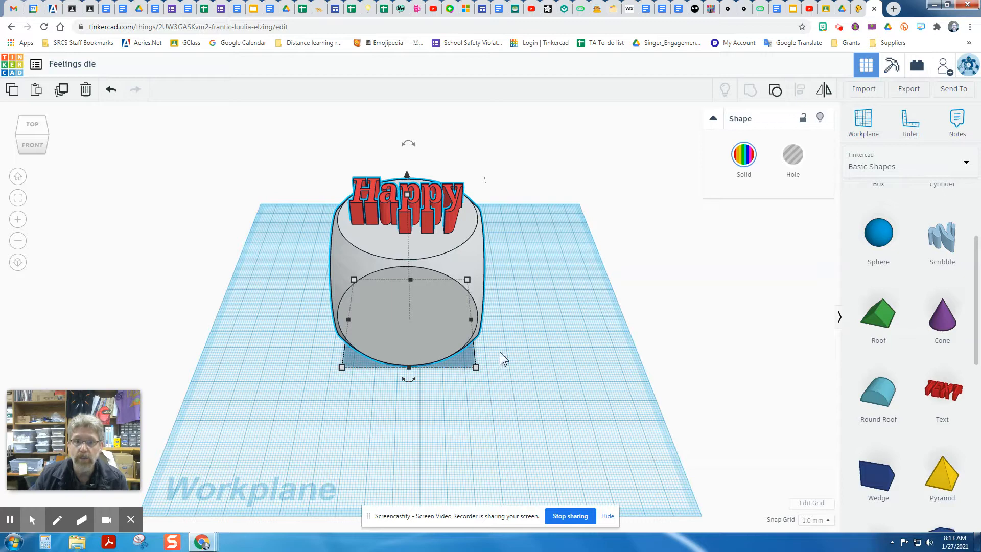
right_click_drag(520, 349, 394, 250)
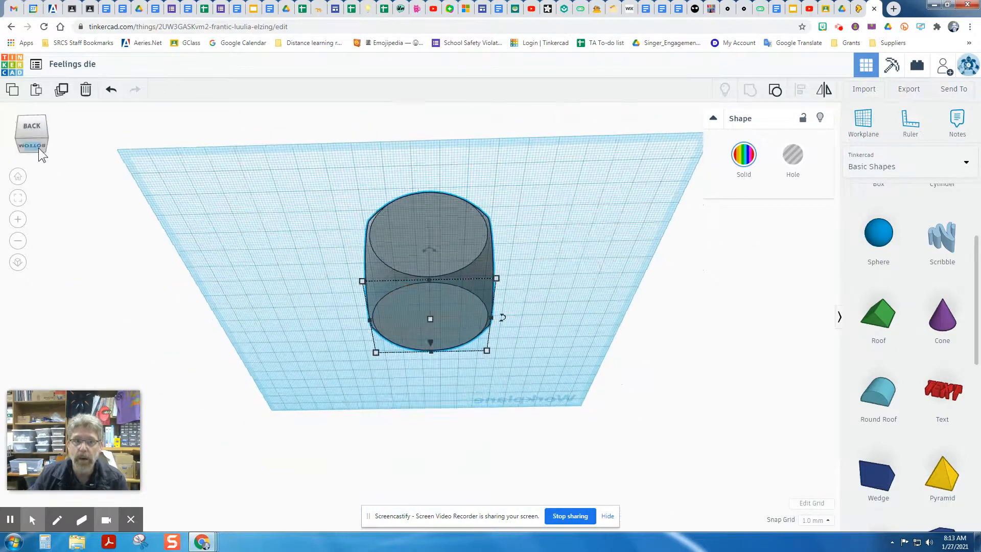
left_click(39, 147)
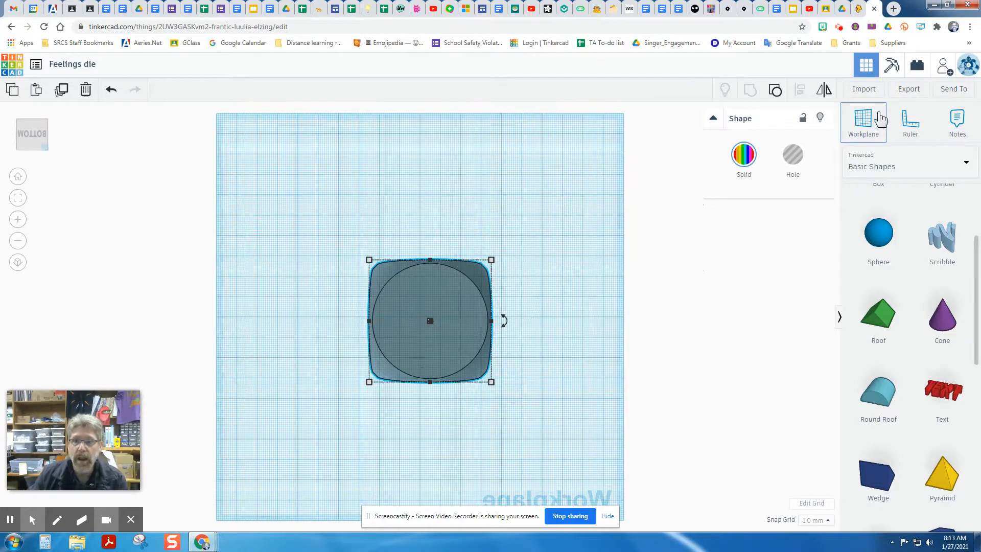
left_click(866, 119)
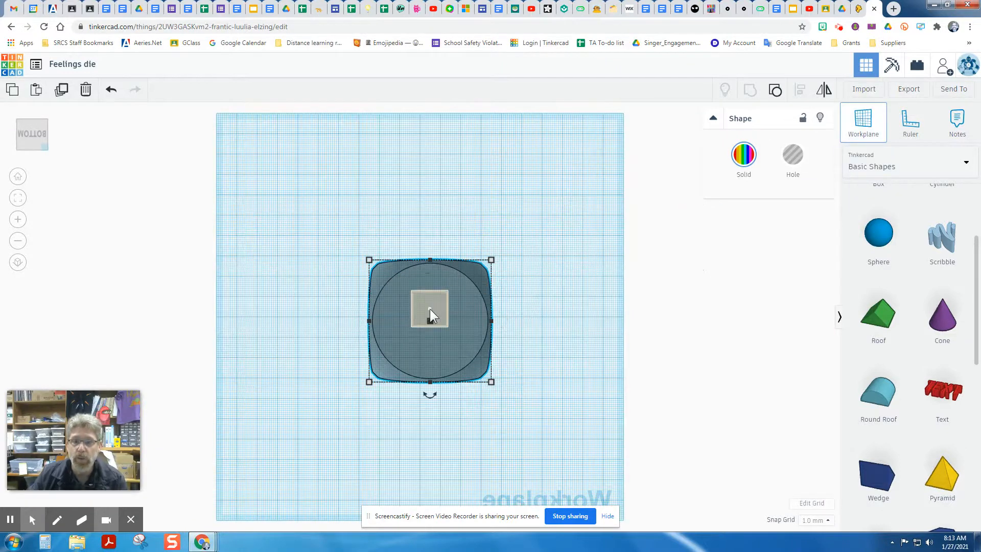
left_click(431, 308)
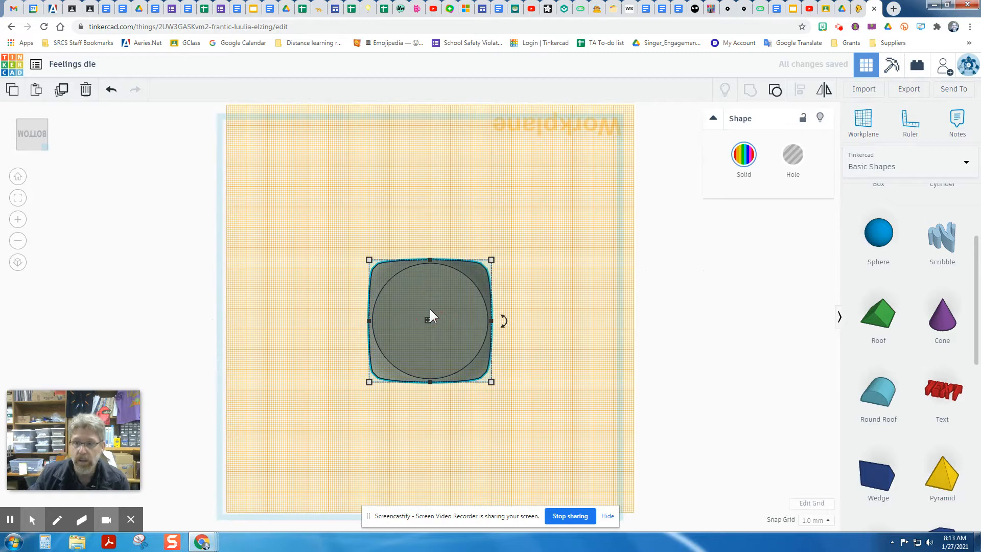
left_click_drag(942, 391, 427, 324)
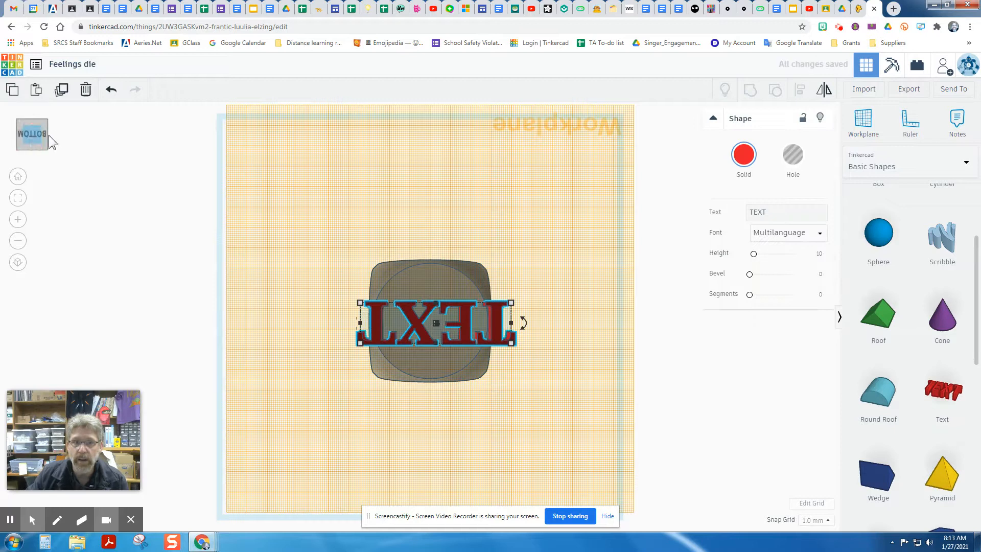
Change the wording of the text shape on the bottom face to "Sad"
right_click_drag(318, 233, 99, 225)
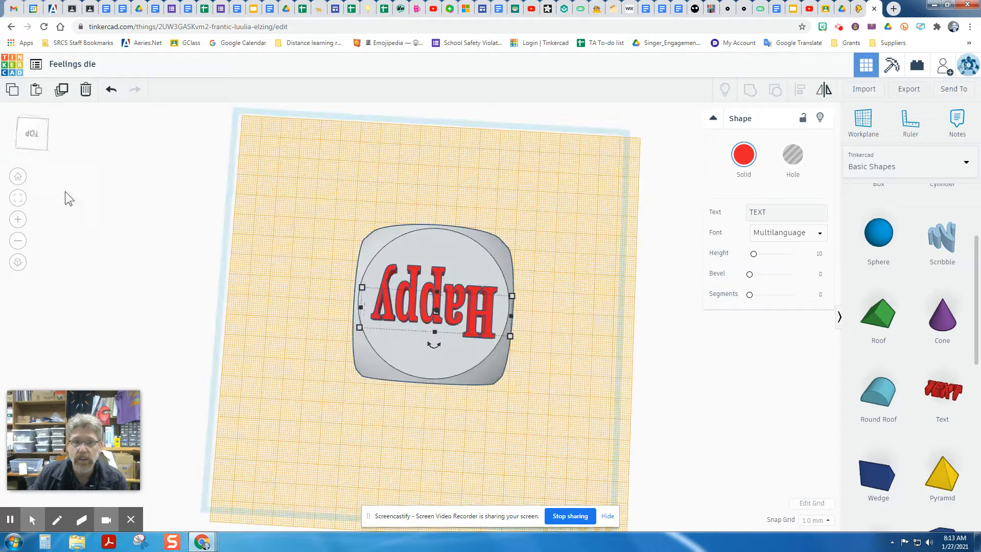
left_click(38, 133)
left_click(33, 143)
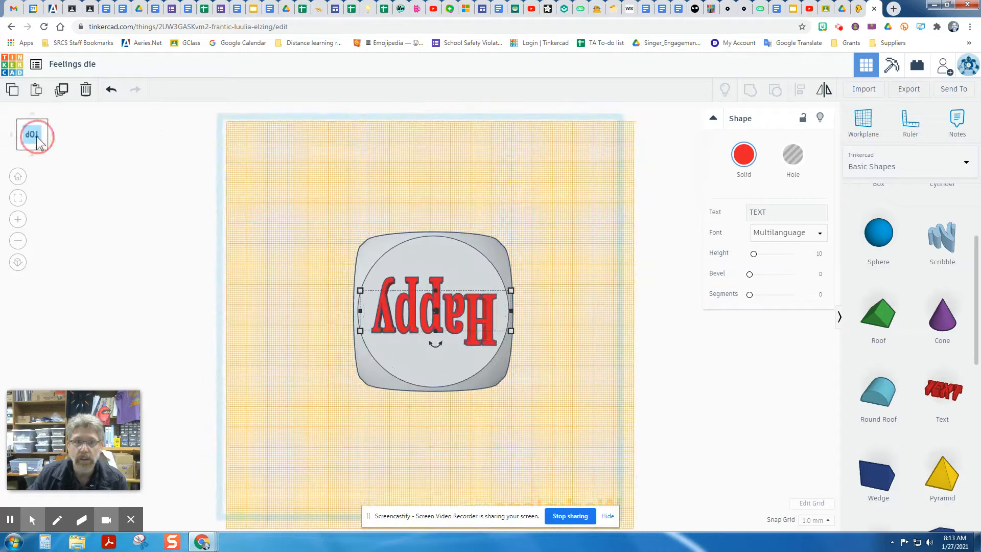
left_click(21, 177)
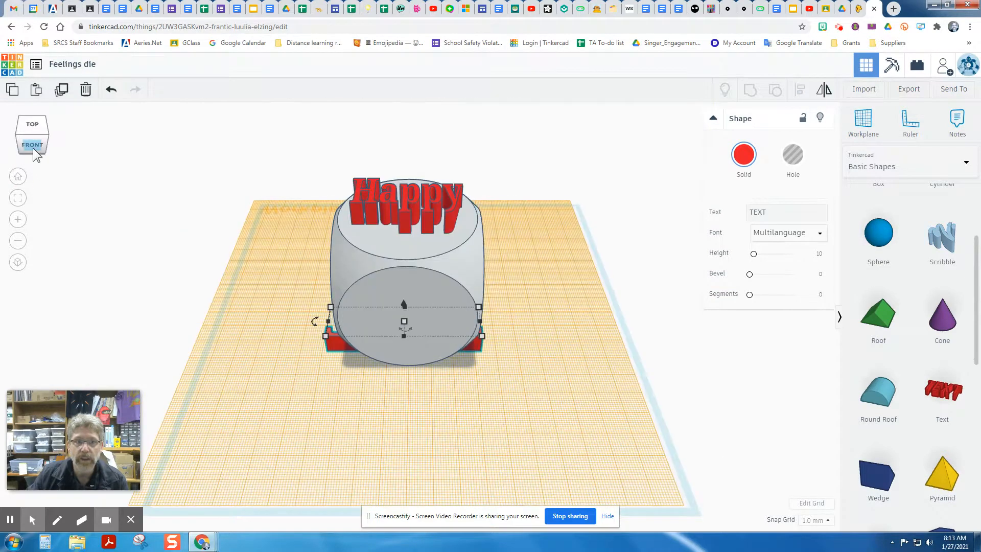
left_click(37, 147)
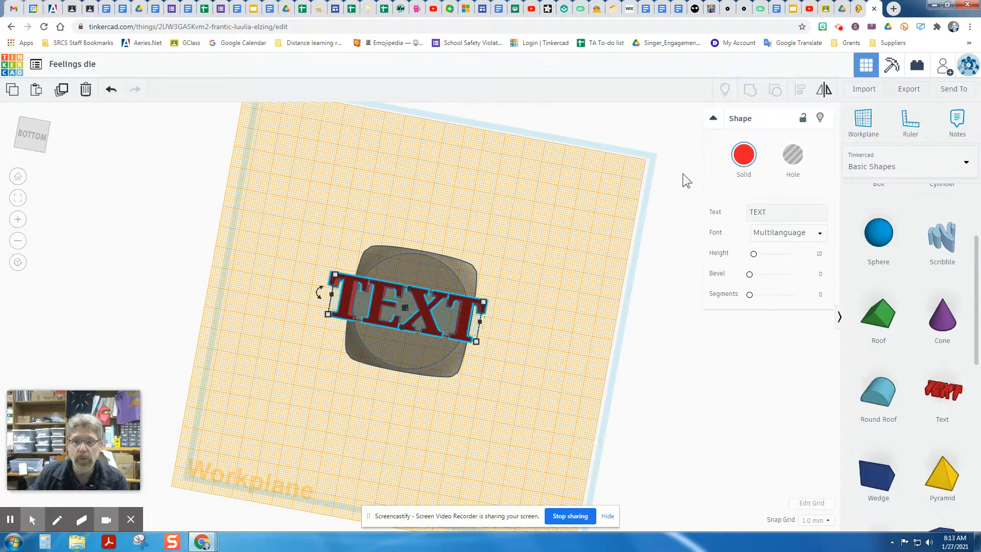
left_click(748, 211)
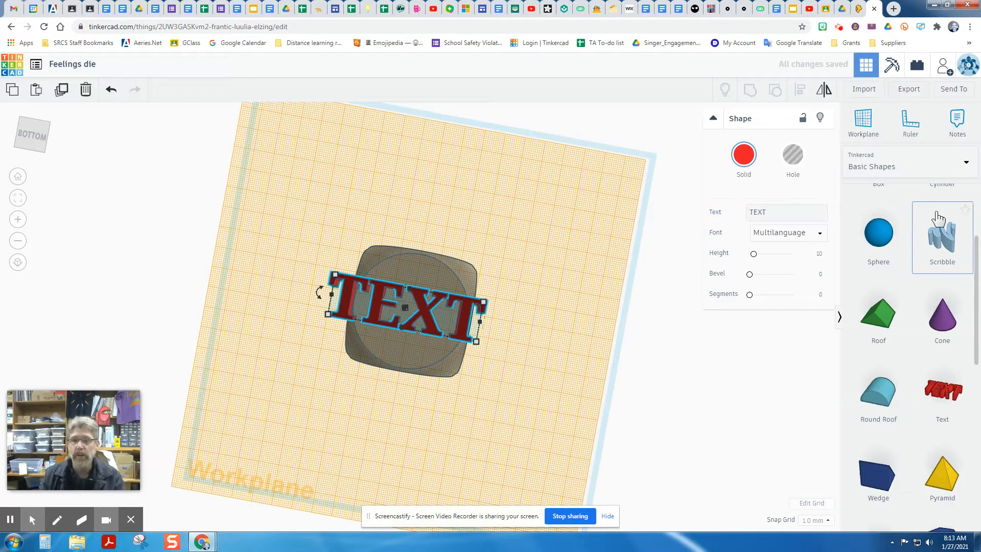
left_click(738, 210)
type("Sad")
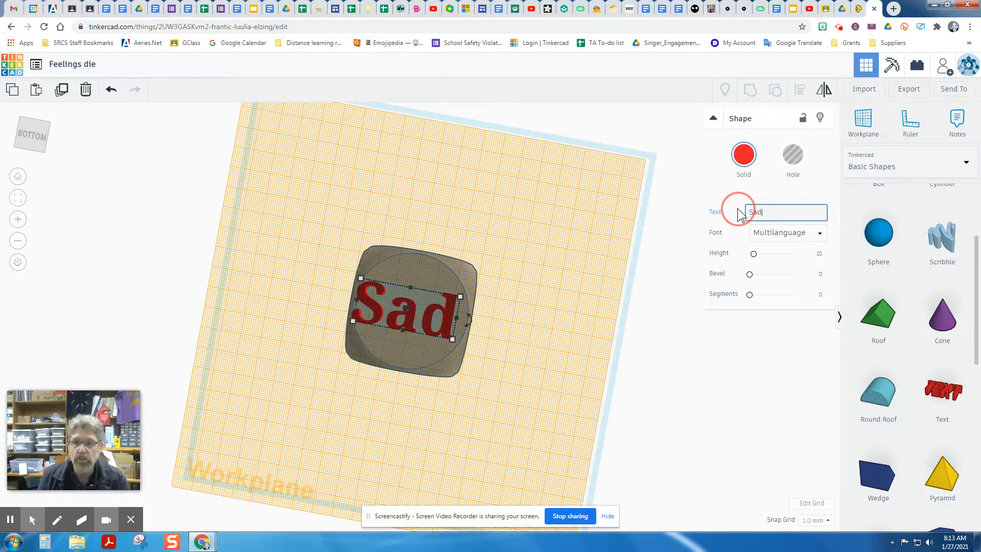
key("Return")
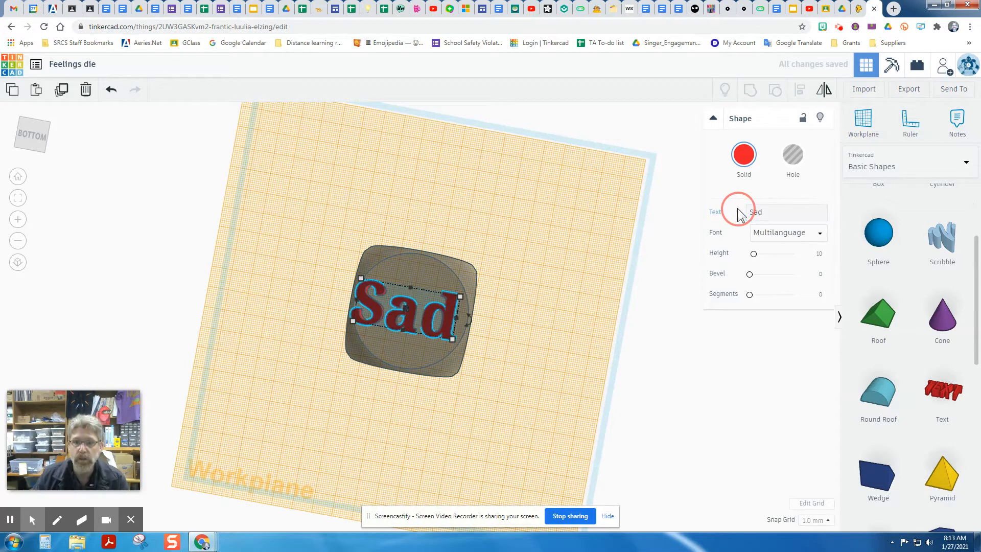
Return the workplane to the base grid, and reposition and shrink the Sad text to about 44 by 20 mm
left_click(863, 120)
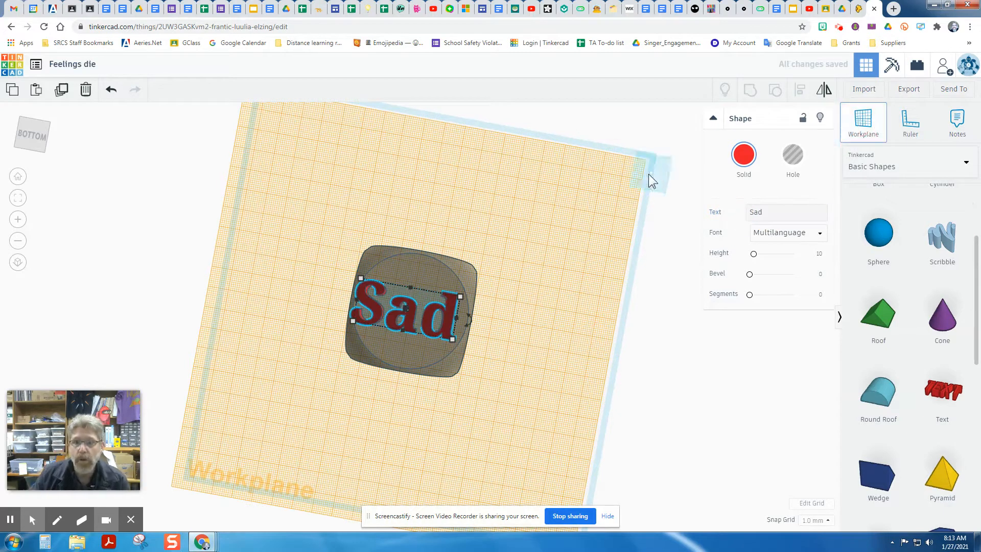
left_click(590, 201)
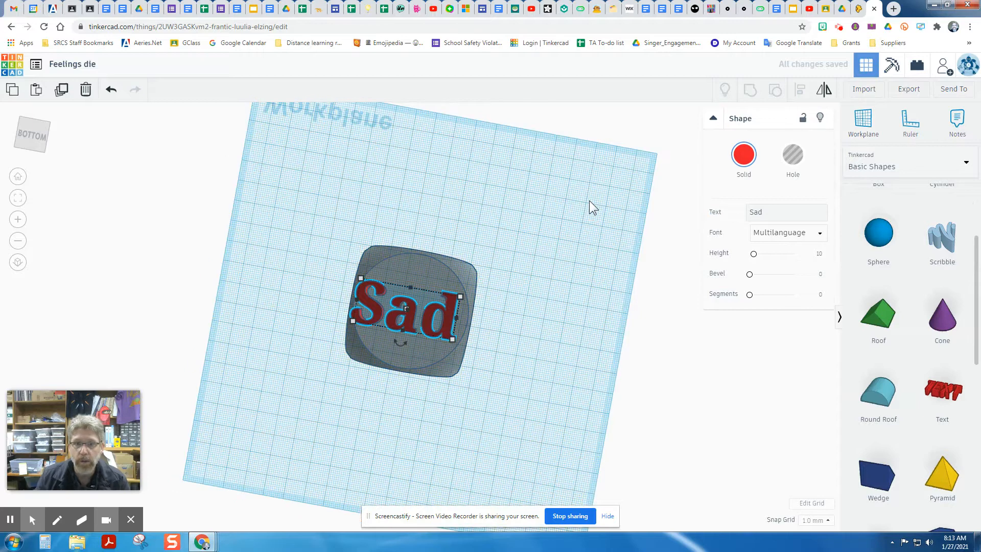
left_click_drag(407, 317, 415, 316)
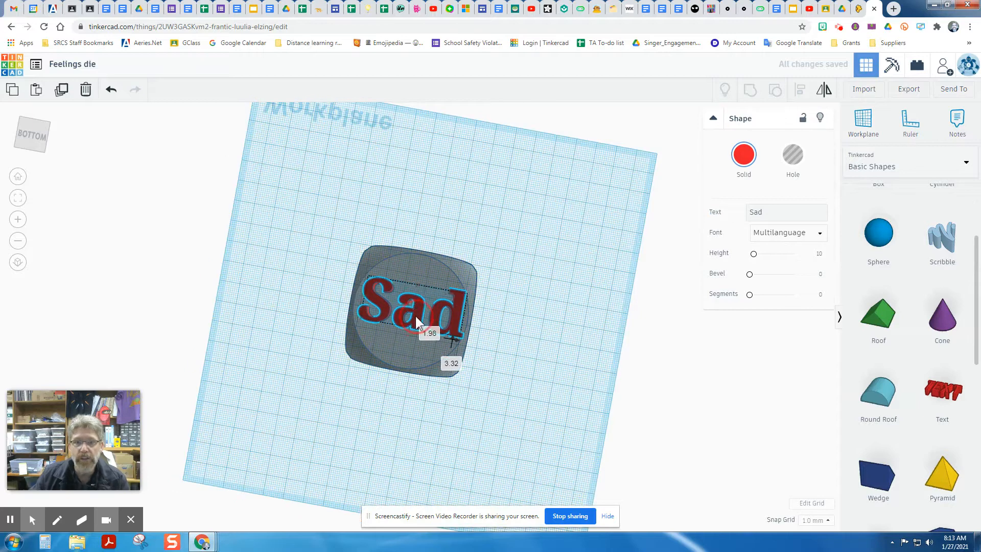
left_click_drag(468, 293, 450, 290)
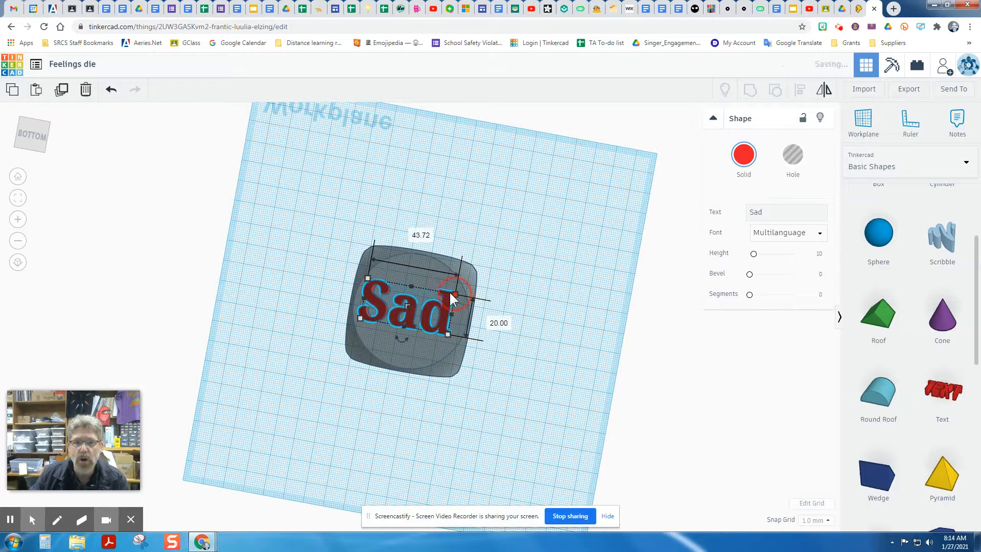
Shift the die slightly so the Sad text sits roughly in the middle of its bottom face
left_click(407, 324)
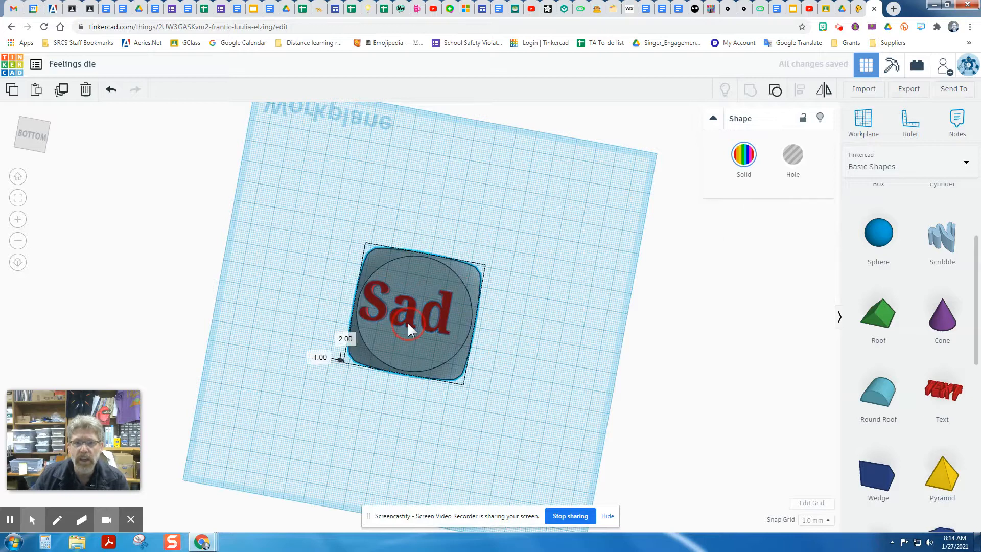
left_click_drag(408, 325, 408, 310)
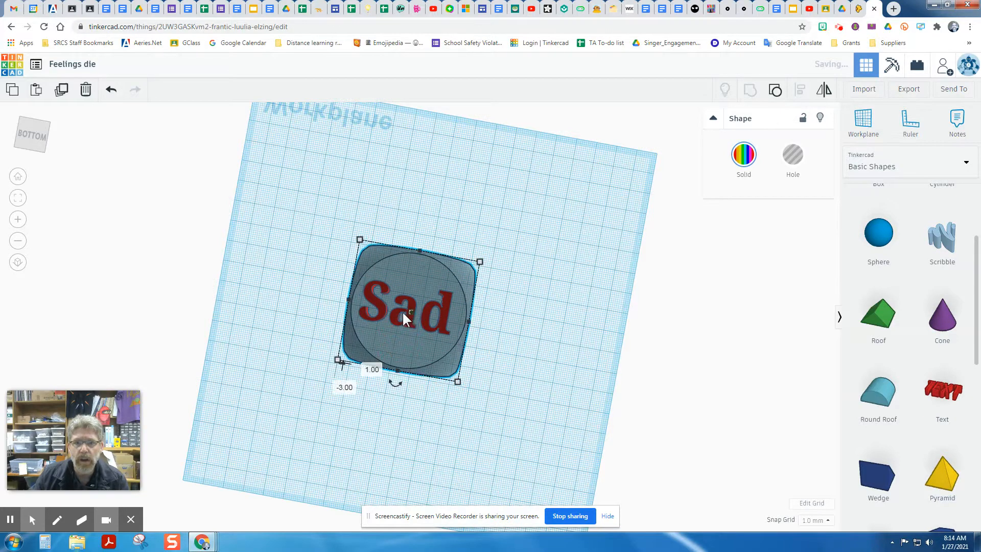
left_click(403, 309)
left_click(406, 309)
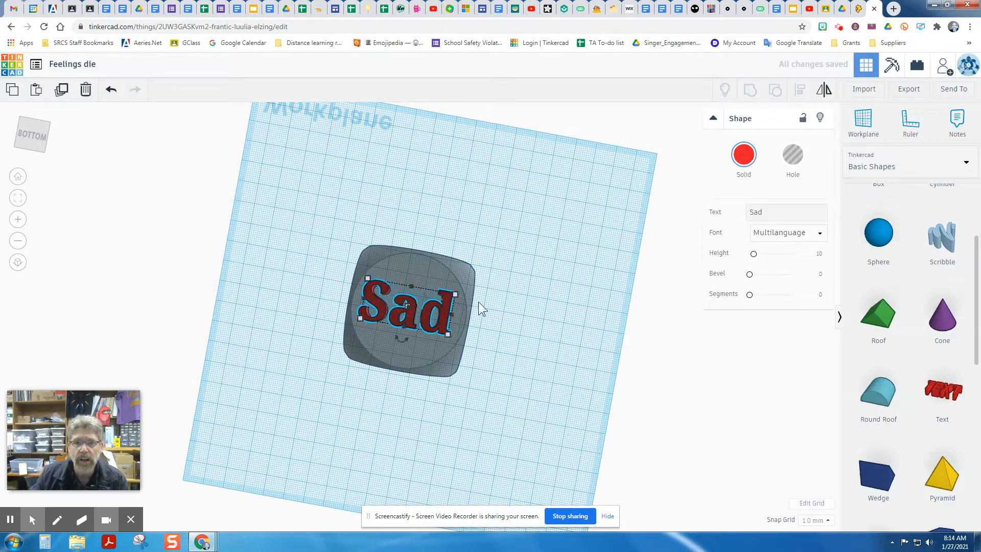
left_click(536, 304)
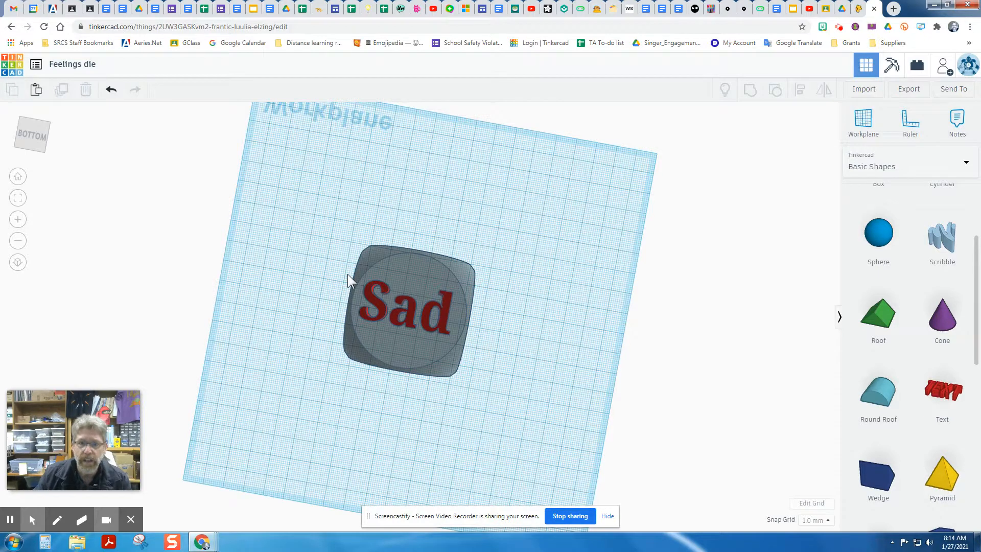
Select the die and the Sad text and align their centres in both horizontal directions
left_click_drag(315, 210, 526, 432)
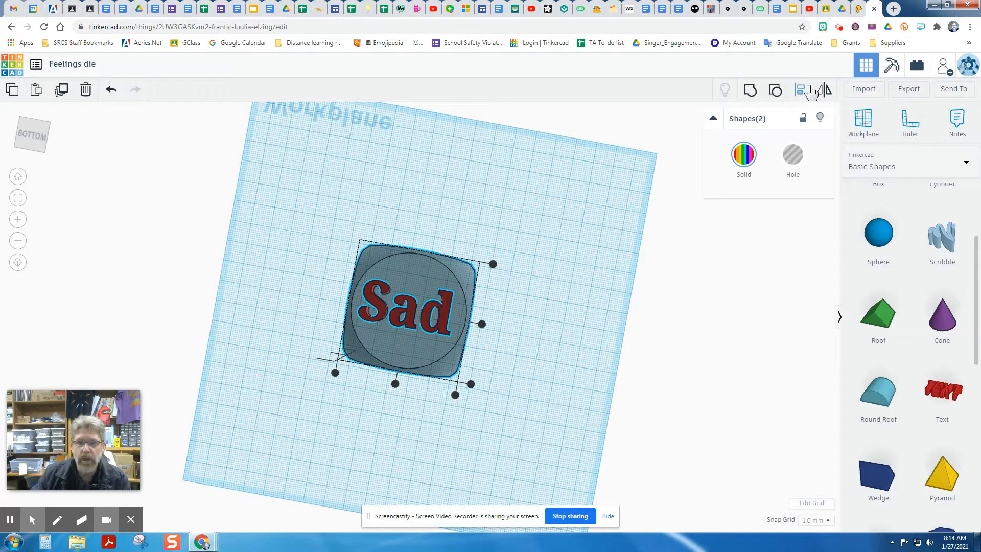
left_click(483, 324)
left_click(396, 383)
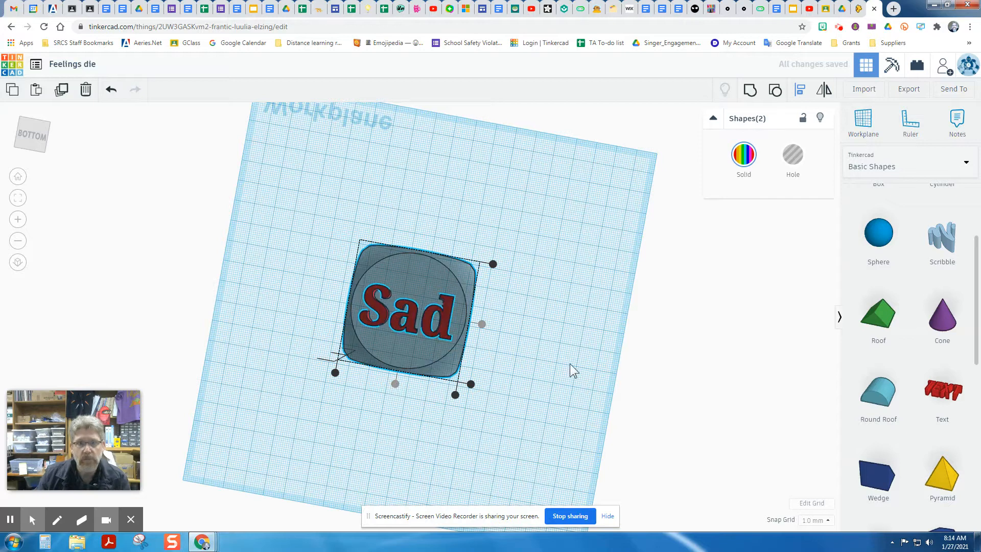
Group the Sad text with the die into a single shape
left_click(357, 214)
left_click_drag(306, 198, 514, 445)
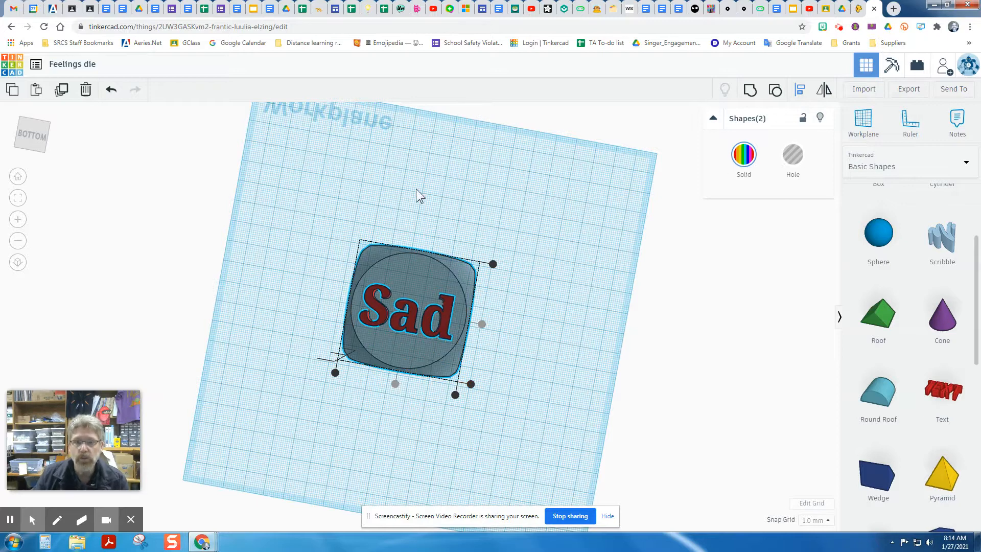
left_click(337, 185)
left_click_drag(322, 186, 521, 427)
left_click(750, 90)
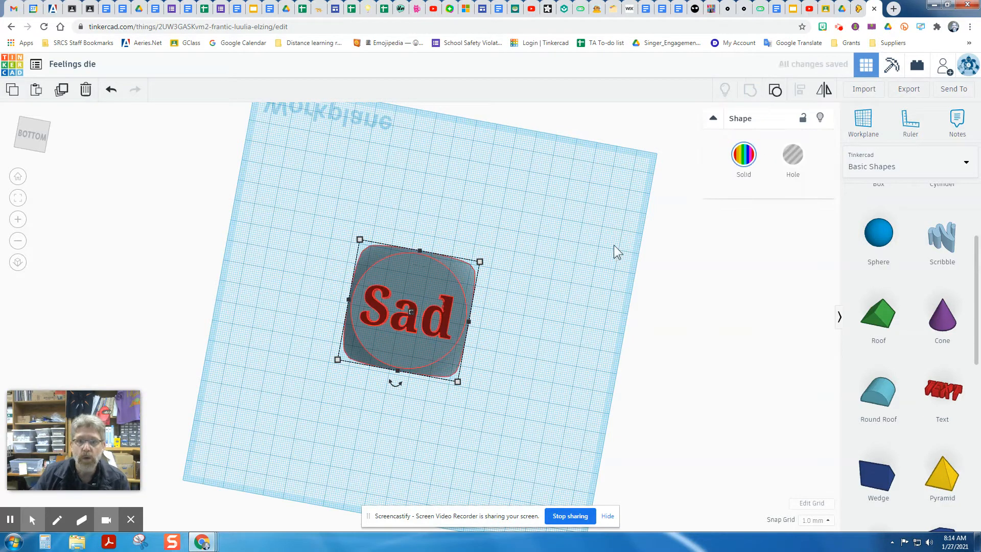
left_click(580, 260)
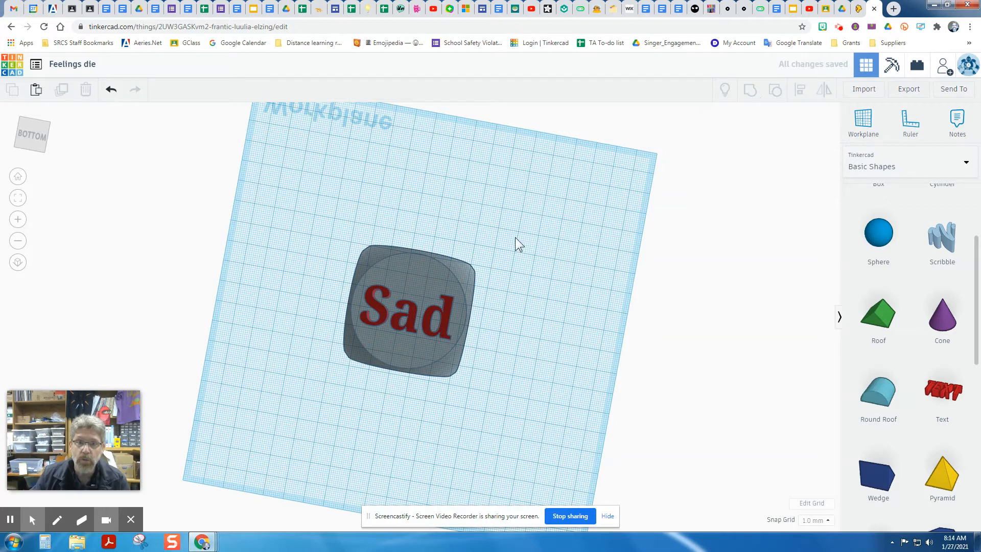
right_click_drag(391, 266, 384, 509)
left_click(551, 346)
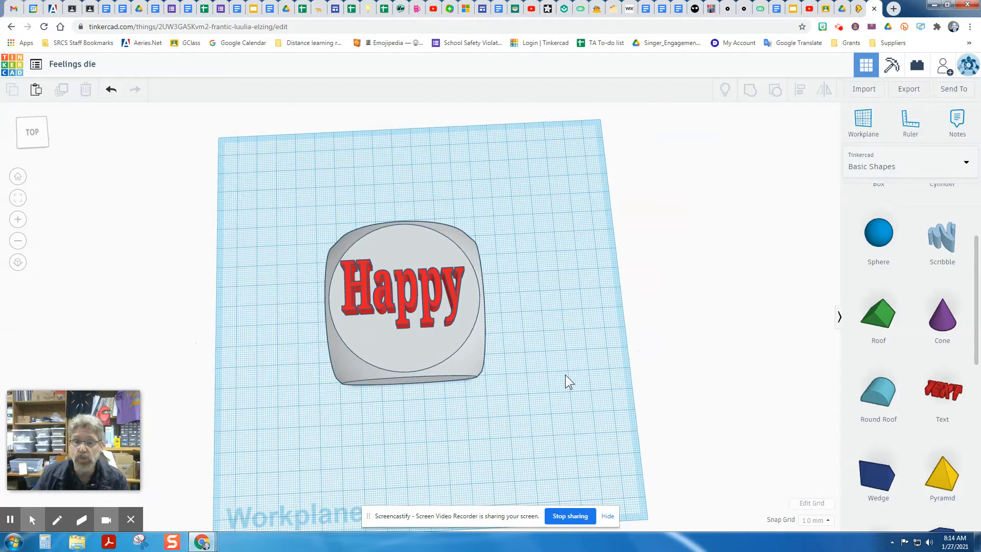
Place the workplane on the die's blank right face and add a text shape reading "Awake" there
right_click_drag(566, 375, 309, 259)
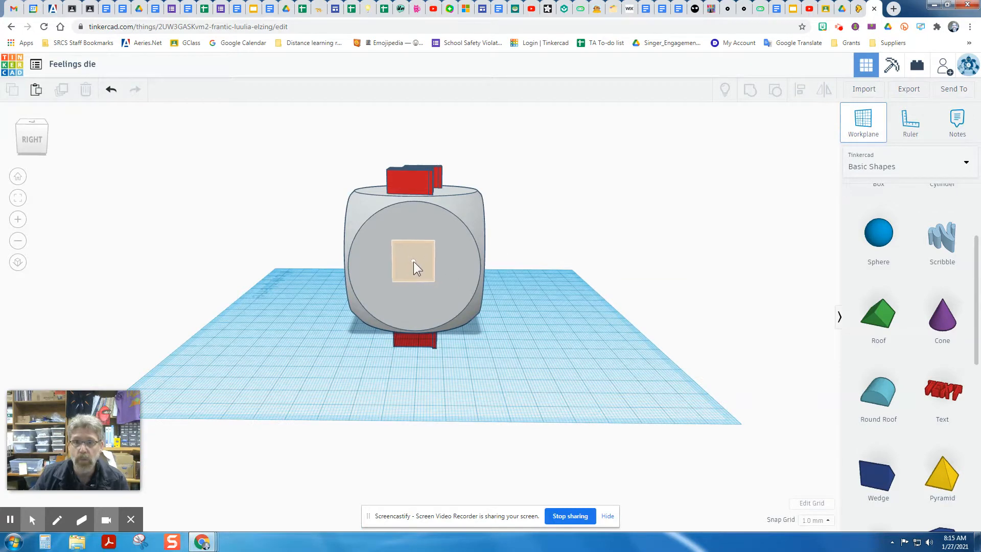
left_click(416, 265)
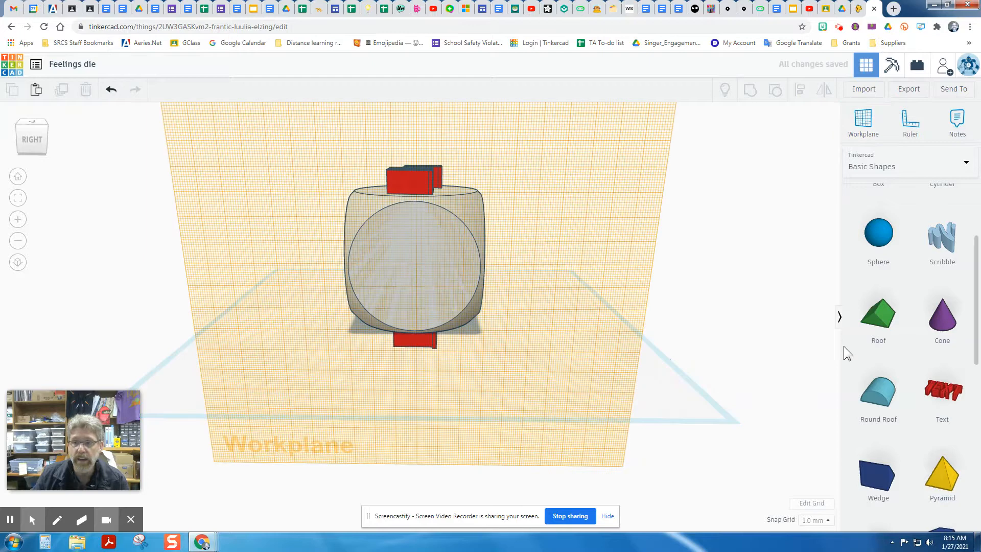
left_click_drag(943, 391, 415, 265)
left_click(711, 214)
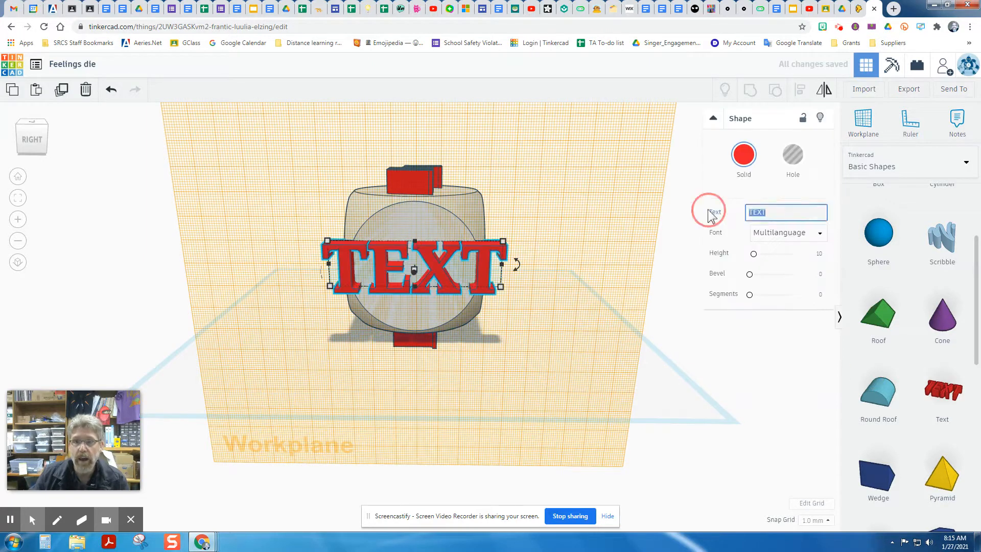
left_click_drag(780, 210, 745, 213)
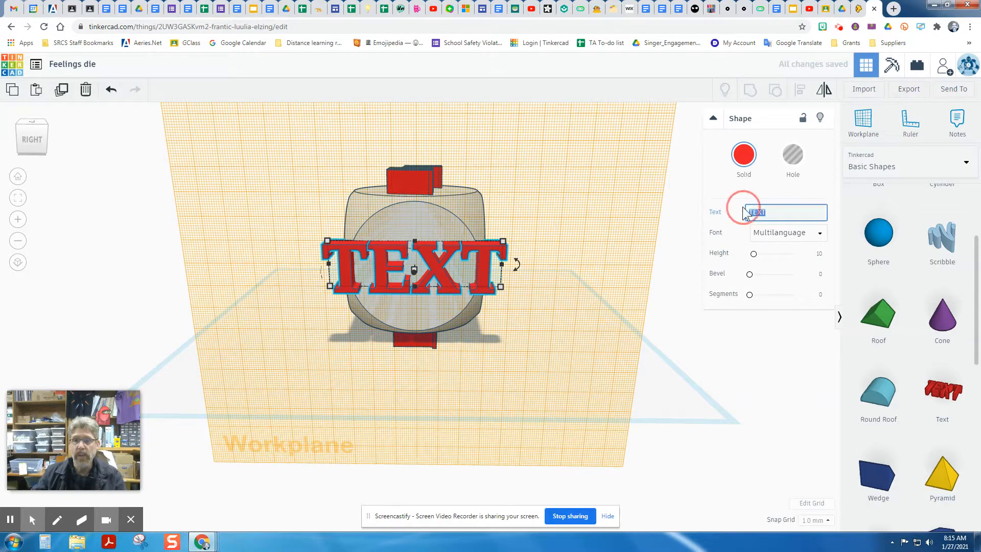
type("Awake")
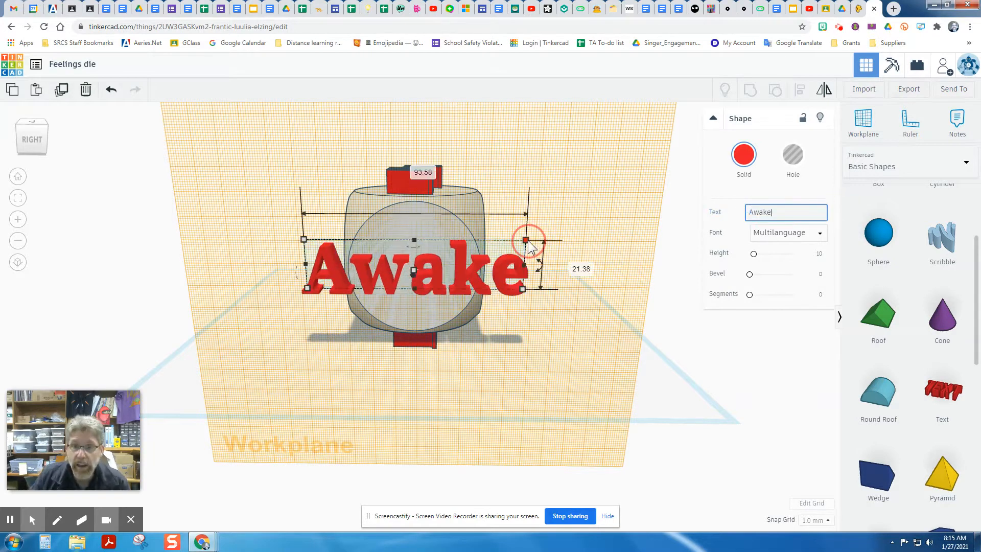
Shrink the Awake text to fit inside the circular face and return the workplane to the base grid
left_click_drag(528, 241, 440, 274)
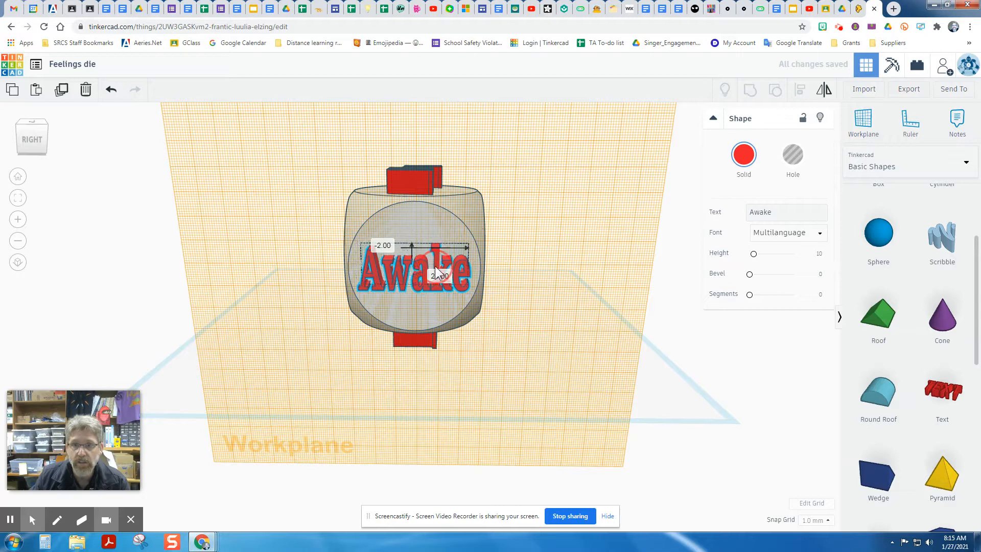
left_click(852, 131)
left_click(649, 402)
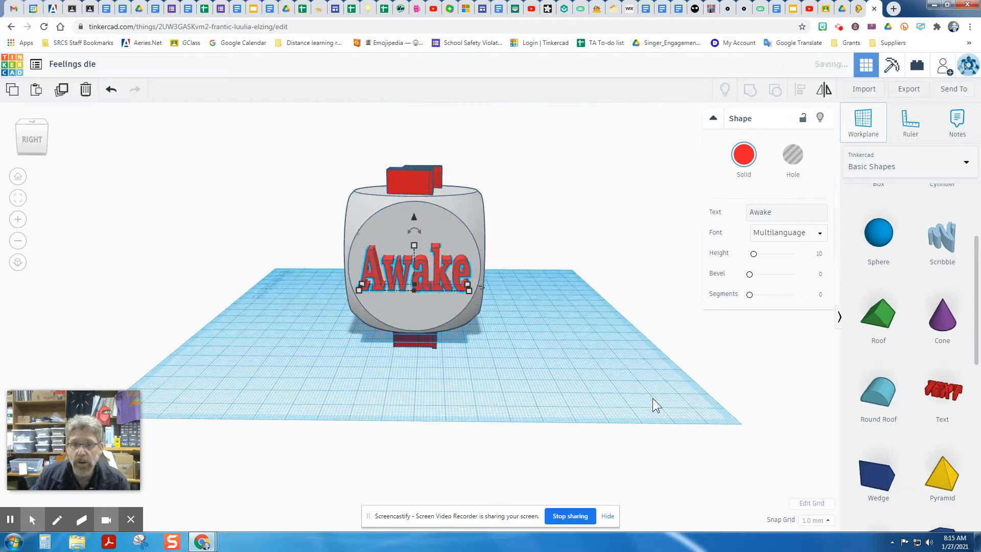
Centre the Awake text on the die's face horizontally and vertically, and group it with the die
left_click_drag(284, 159, 560, 362)
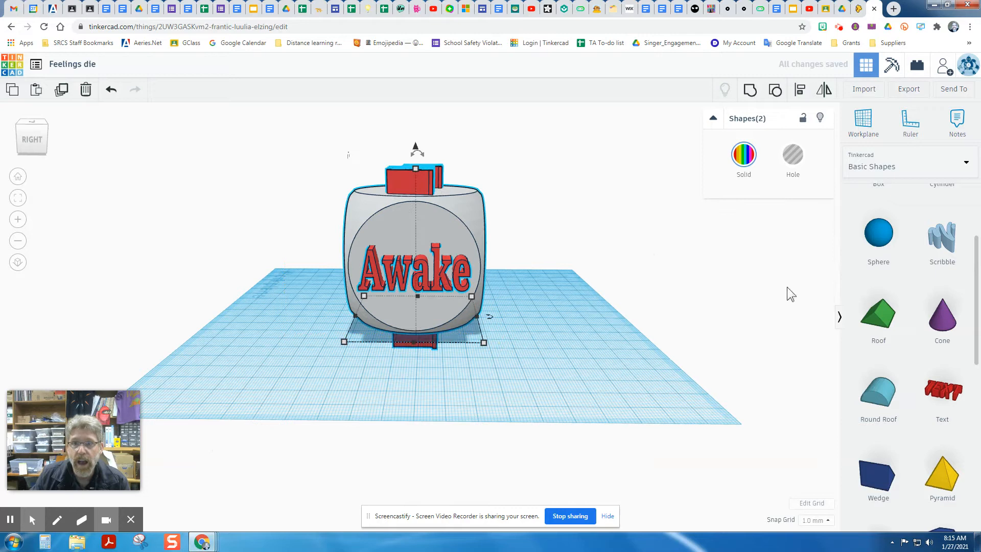
left_click(802, 91)
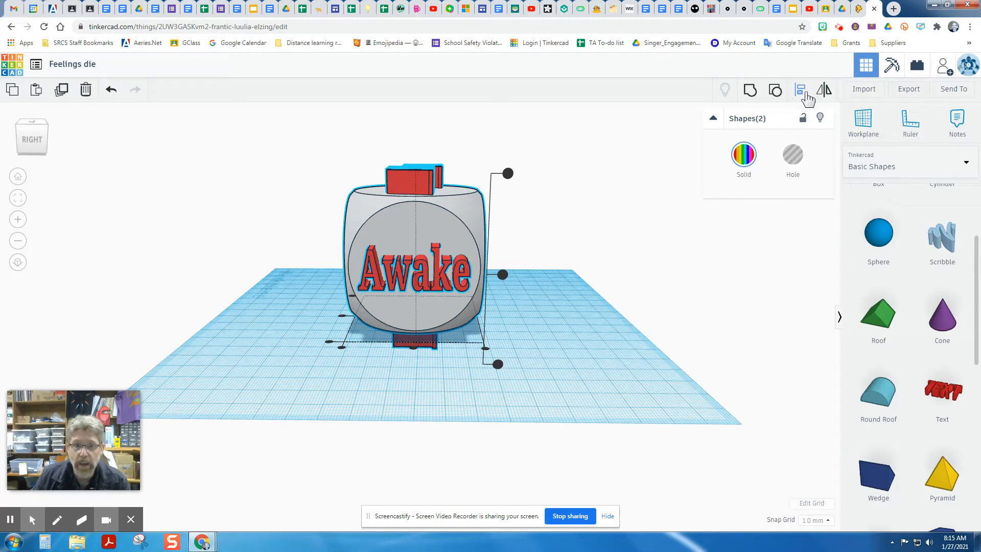
right_click_drag(569, 208, 532, 279)
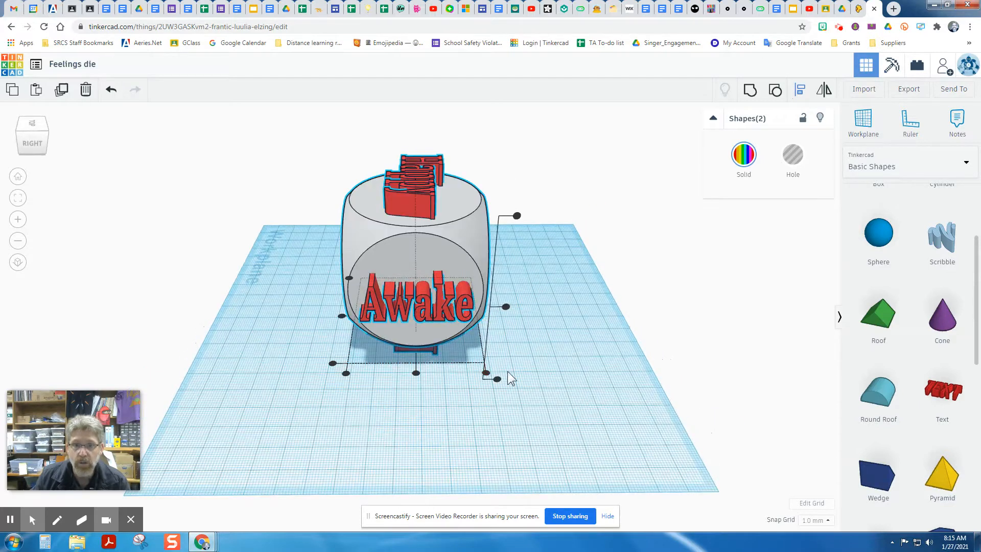
left_click(416, 373)
left_click(505, 306)
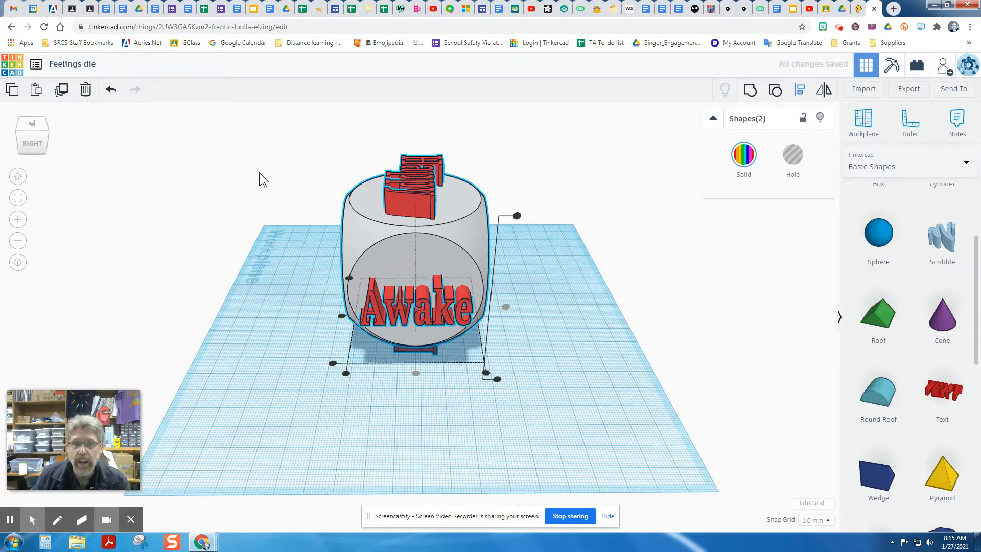
left_click_drag(263, 156, 592, 274)
left_click(750, 90)
Place the workplane on the die's blank left face and add a text shape reading "Sleepy" there
right_click_drag(568, 348, 404, 322)
left_click(865, 124)
left_click(432, 268)
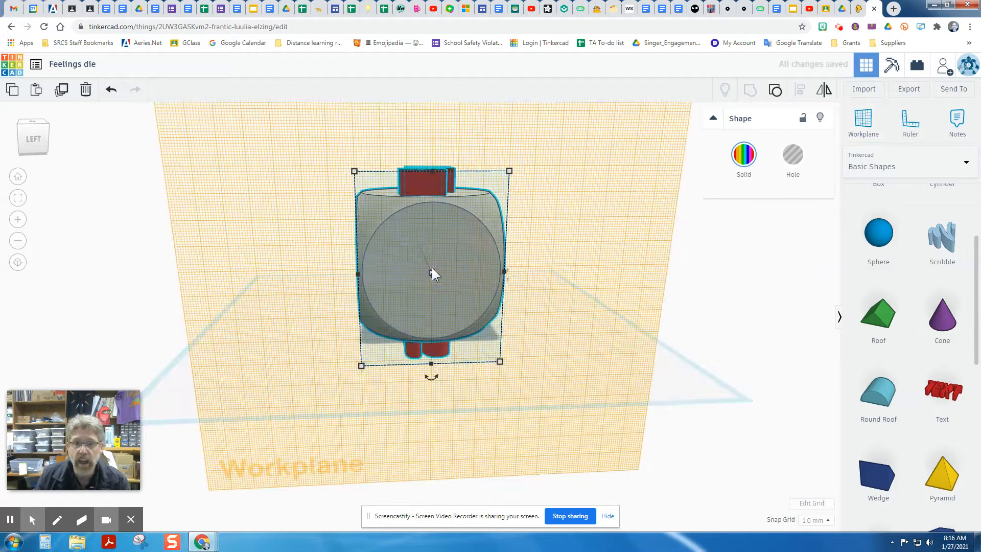
left_click_drag(942, 391, 429, 271)
left_click(782, 210)
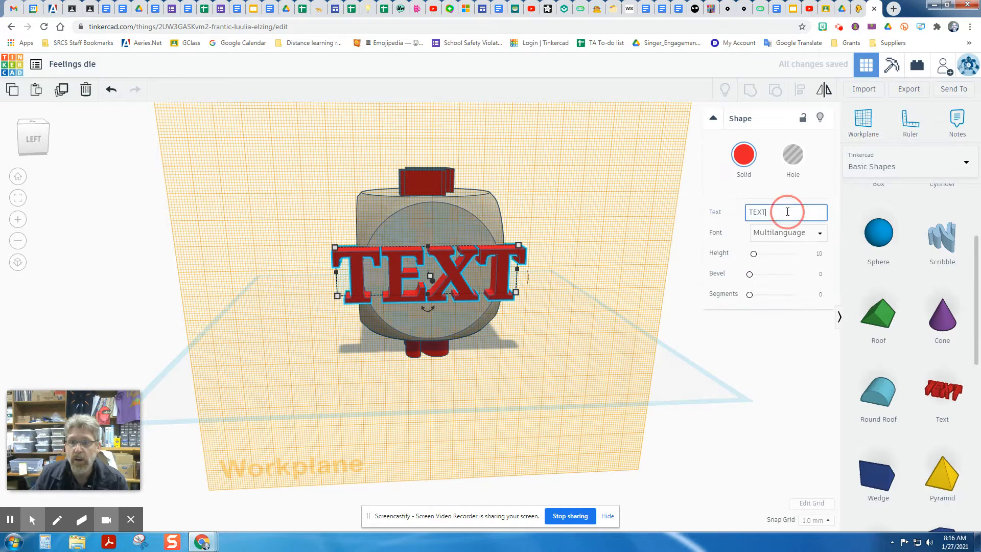
left_click(728, 212)
type("Sleepy")
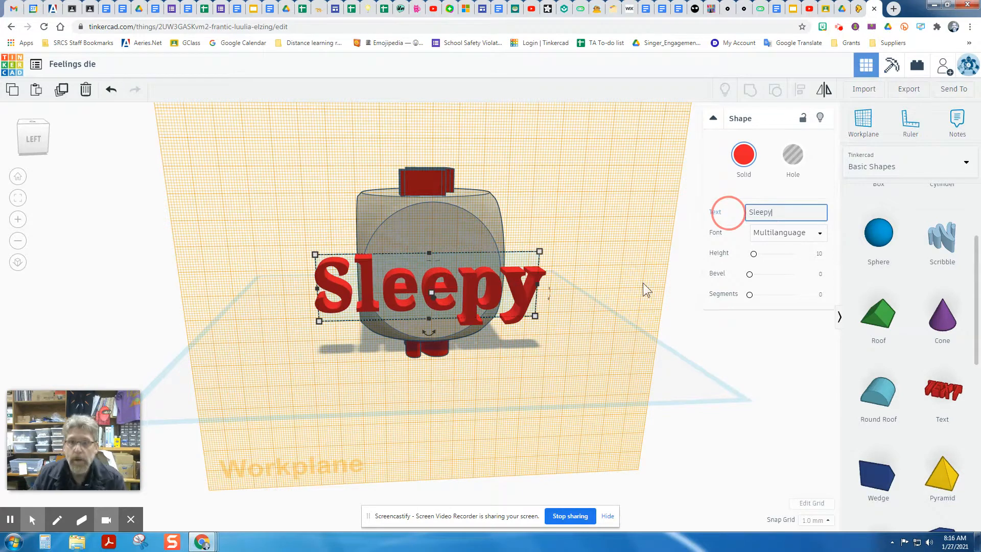
left_click(938, 96)
left_click(863, 121)
left_click(698, 382)
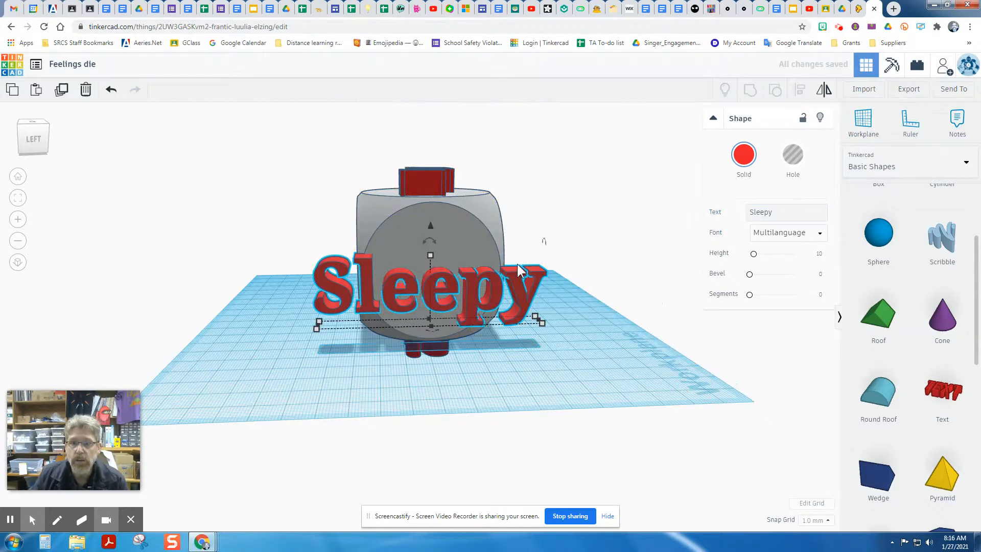
left_click(544, 240)
left_click(518, 295)
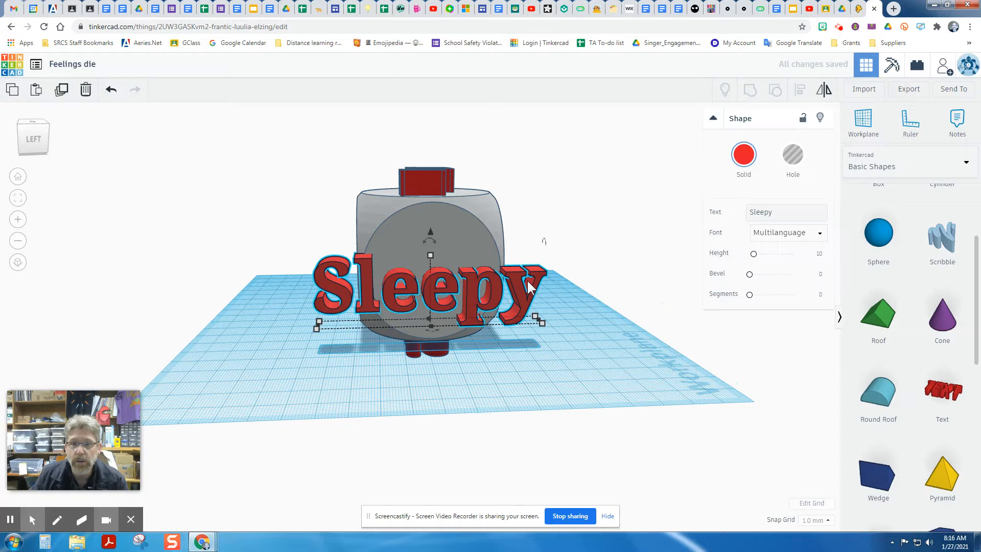
left_click(112, 90)
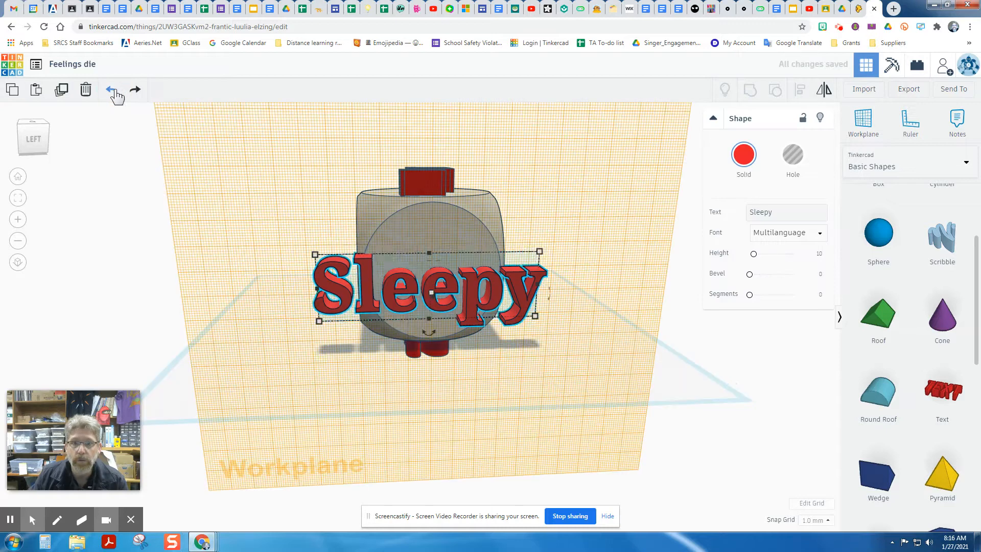
left_click(112, 90)
left_click(134, 91)
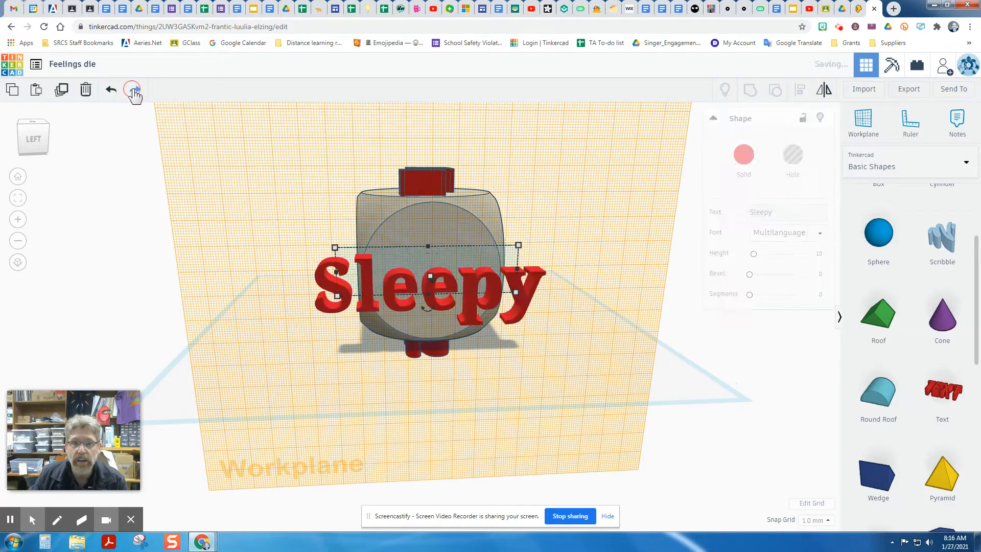
Shrink the Sleepy text to fit inside the circular face and centre it on the die horizontally and vertically
left_click_drag(540, 252, 468, 264)
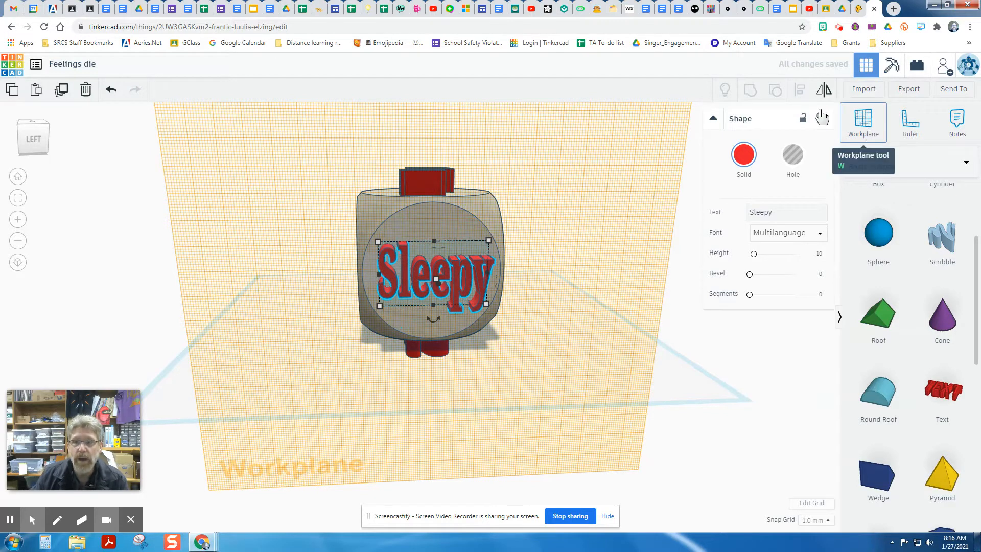
left_click(558, 140)
left_click_drag(288, 149, 558, 363)
left_click(801, 89)
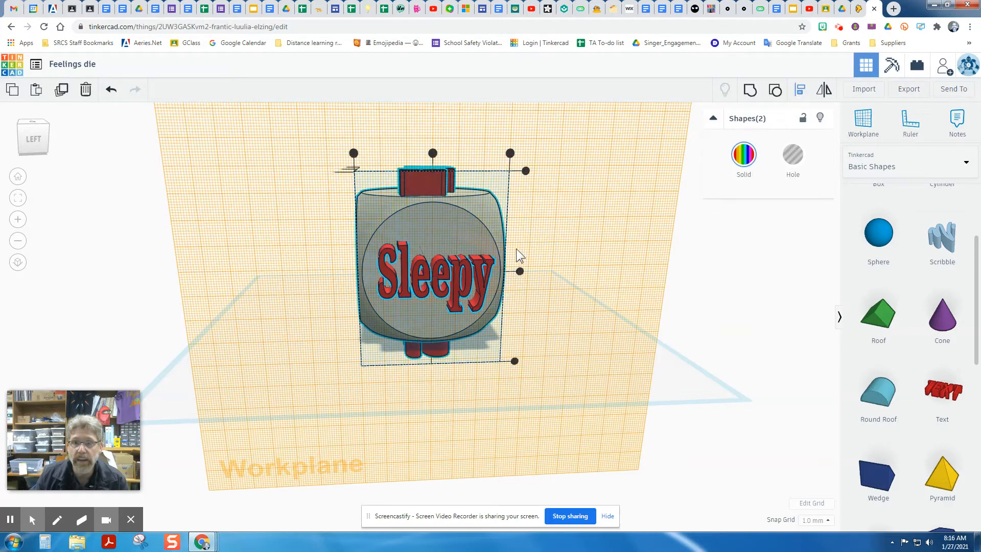
left_click(432, 154)
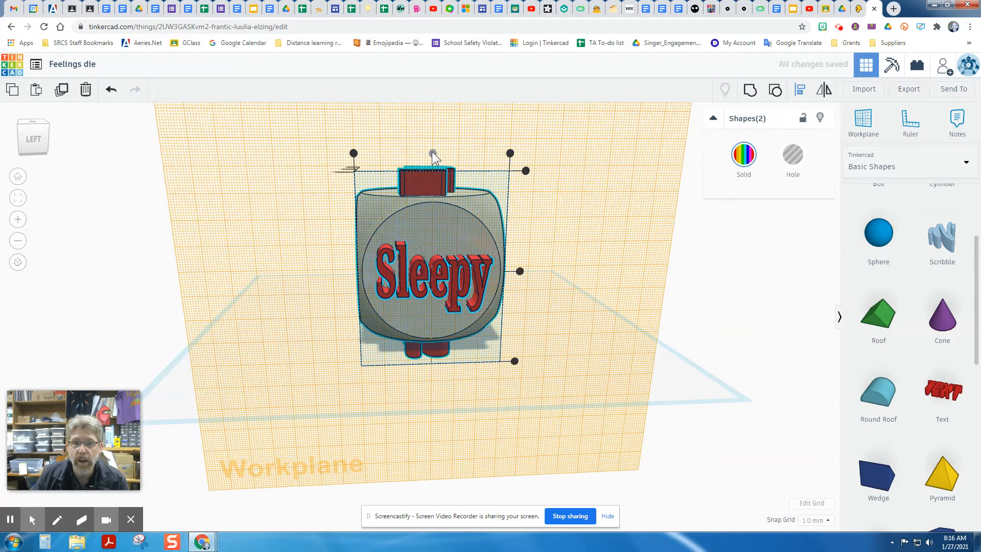
left_click(520, 271)
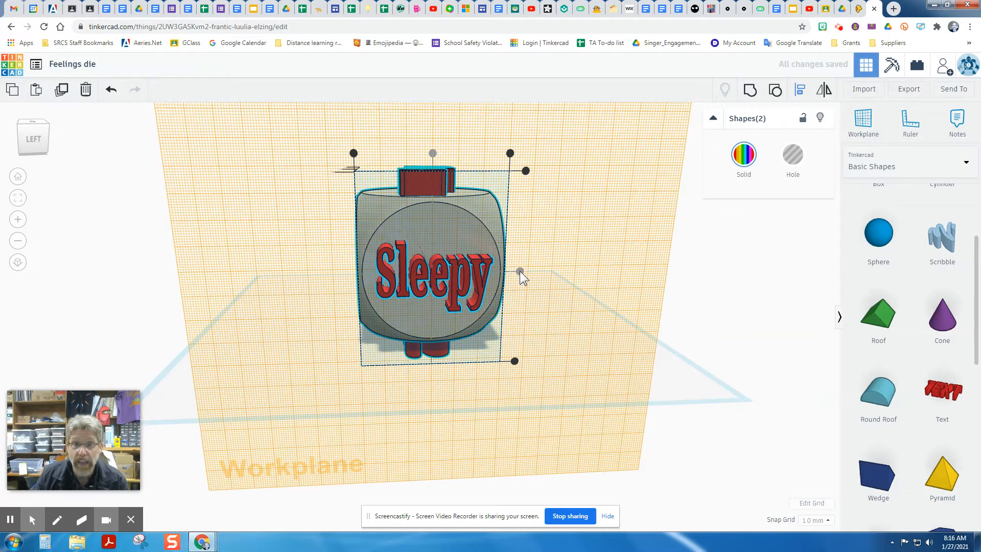
Group the Sleepy text with the die and return the workplane to the base grid
left_click(750, 90)
left_click(554, 305)
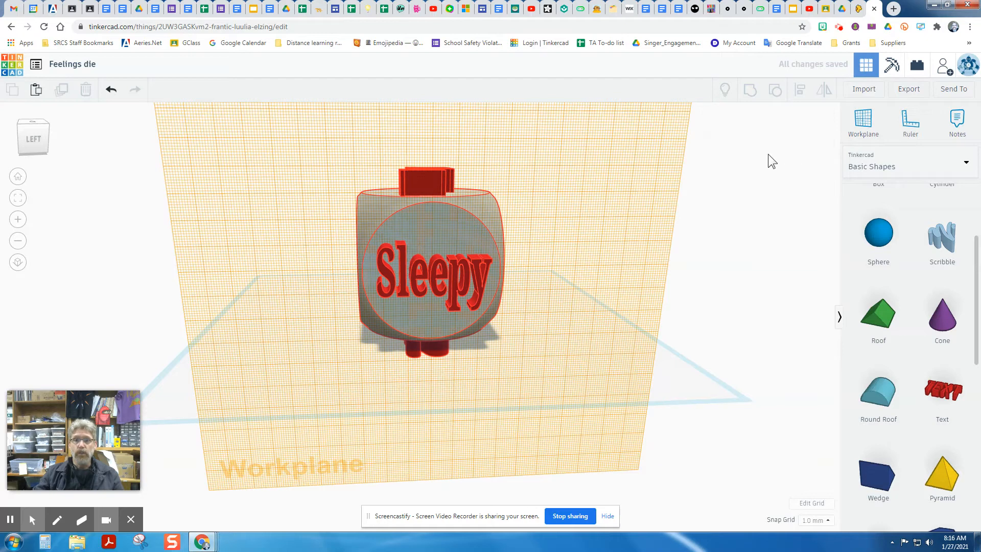
left_click(859, 130)
left_click(682, 371)
Place the workplane on the die's blank back face and add a new text shape at its middle
right_click_drag(337, 336, 415, 280)
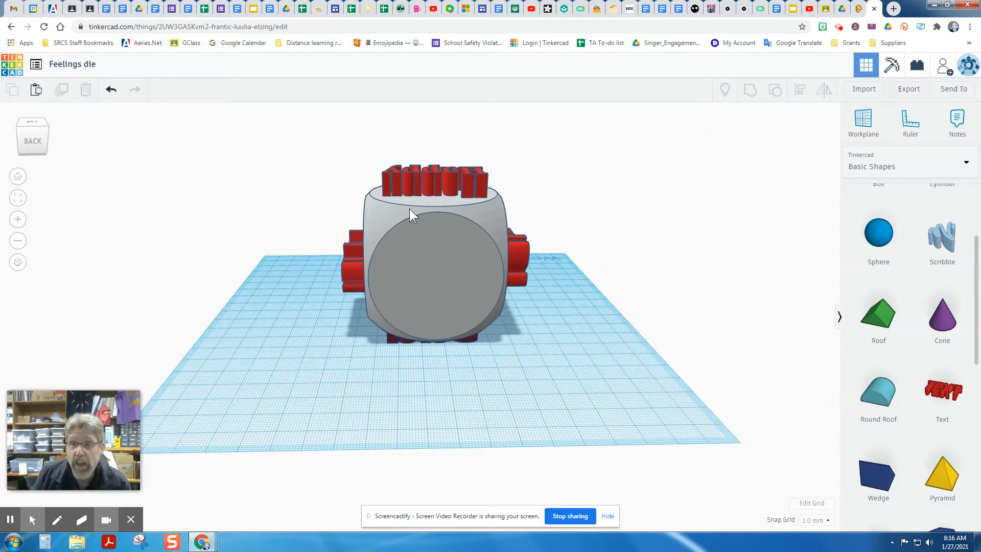
left_click_drag(970, 291, 973, 238)
left_click(864, 120)
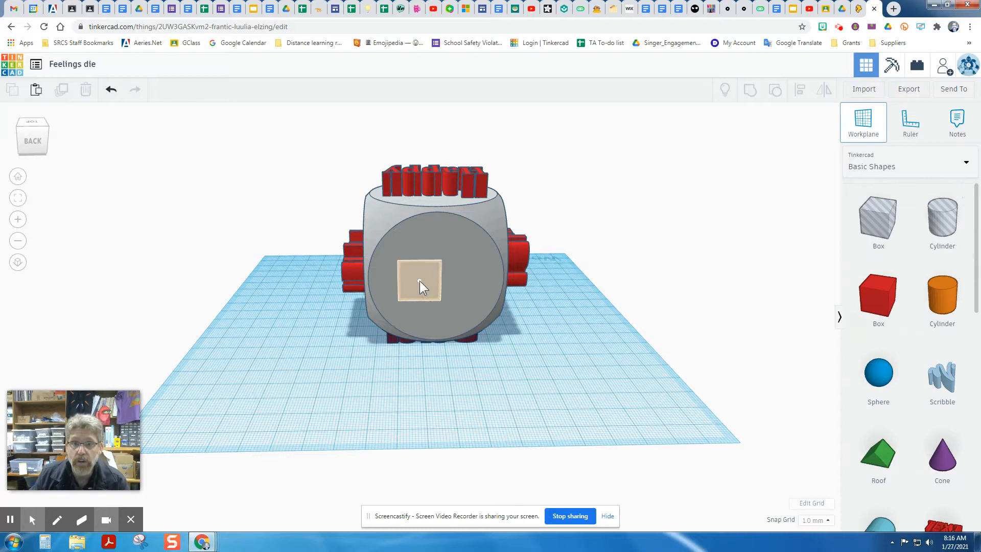
left_click(436, 269)
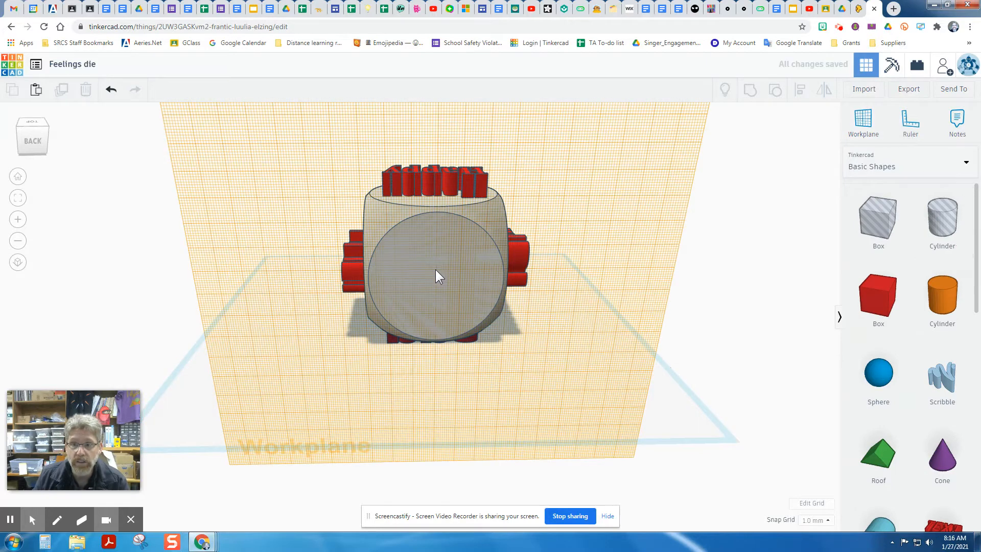
left_click_drag(977, 283, 437, 270)
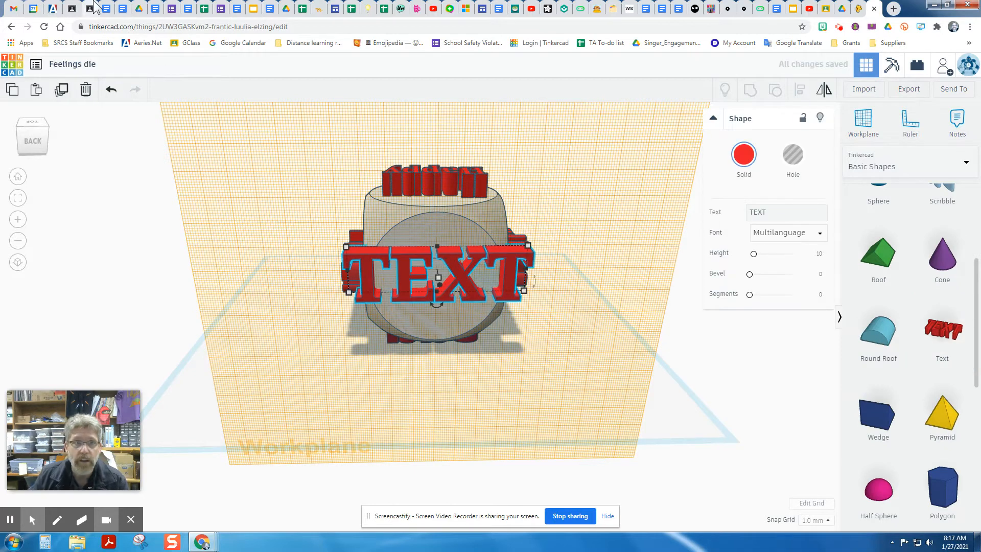